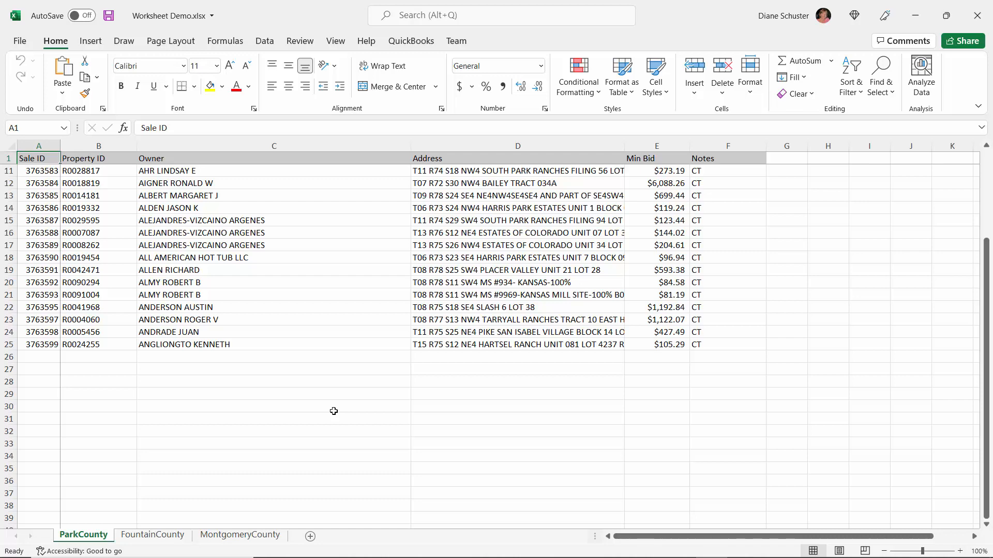
- Put away the Worksheet Demo workbook and its source folder window and switch to the Demo.dtsx package in Visual Studio
scroll(333, 411, "up", 3)
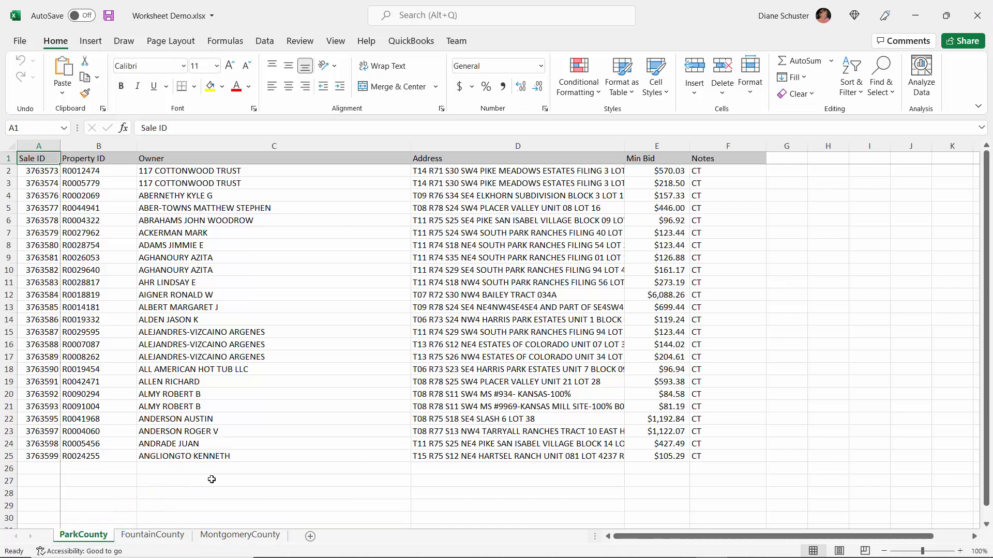
left_click(923, 11)
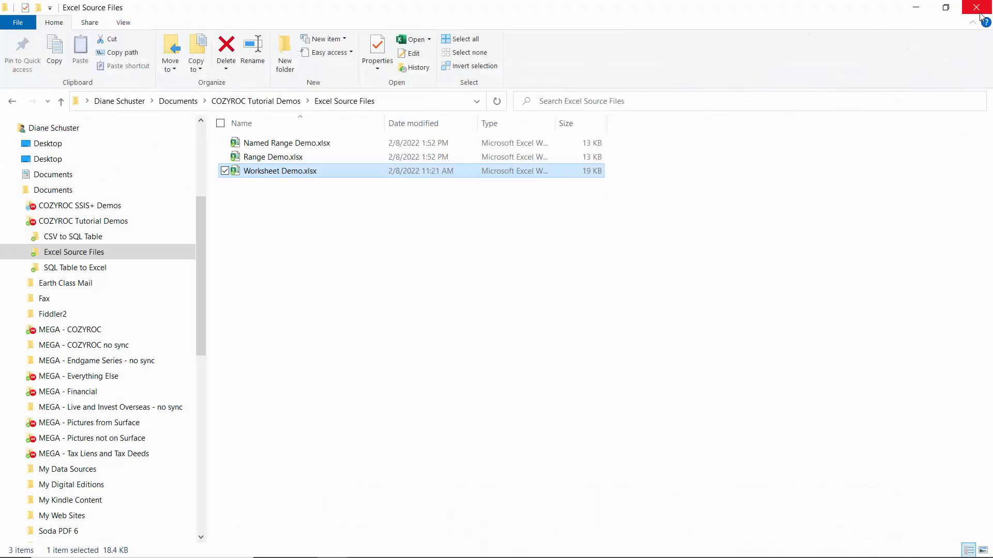
left_click(916, 7)
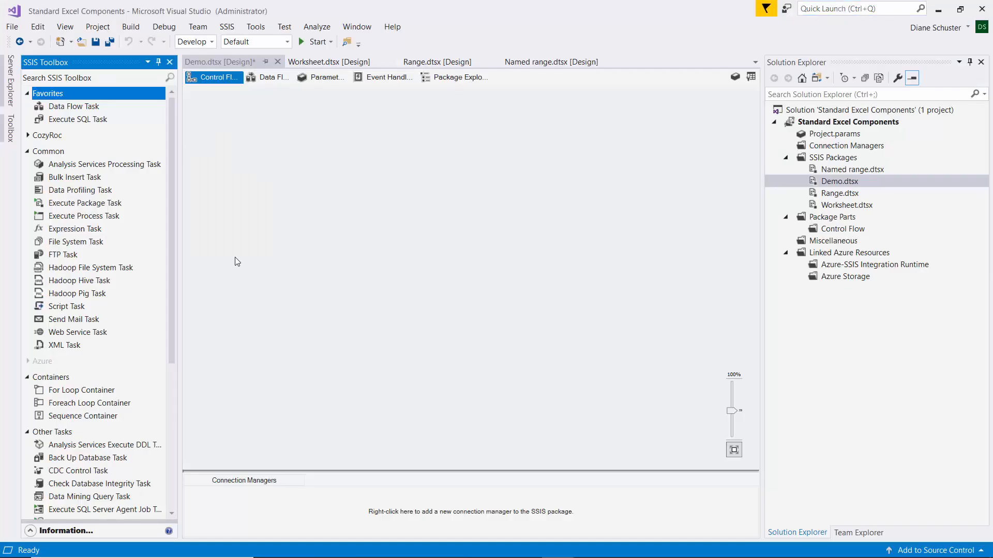
- Add a Data Flow Task to the control flow of Demo.dtsx and open its data flow design surface
left_click(60, 109)
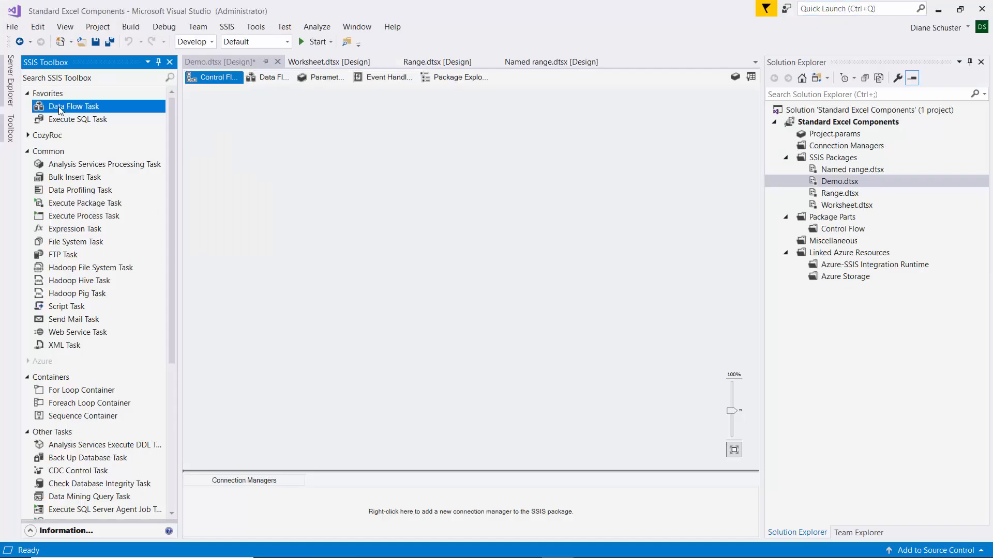
left_click_drag(60, 109, 263, 172)
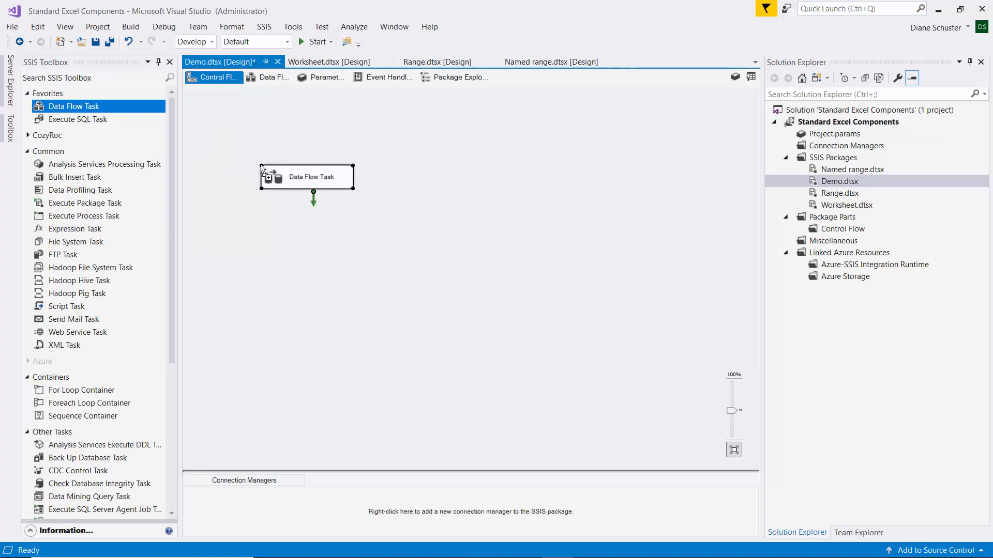
double_click(346, 180)
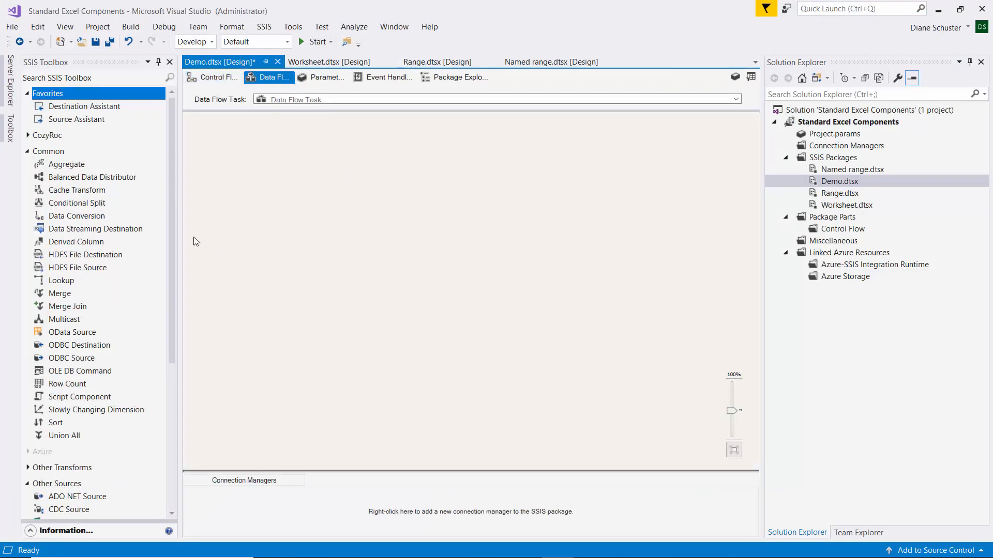
- Place an Excel Source component in the upper part of the data flow
left_click_drag(172, 226, 167, 405)
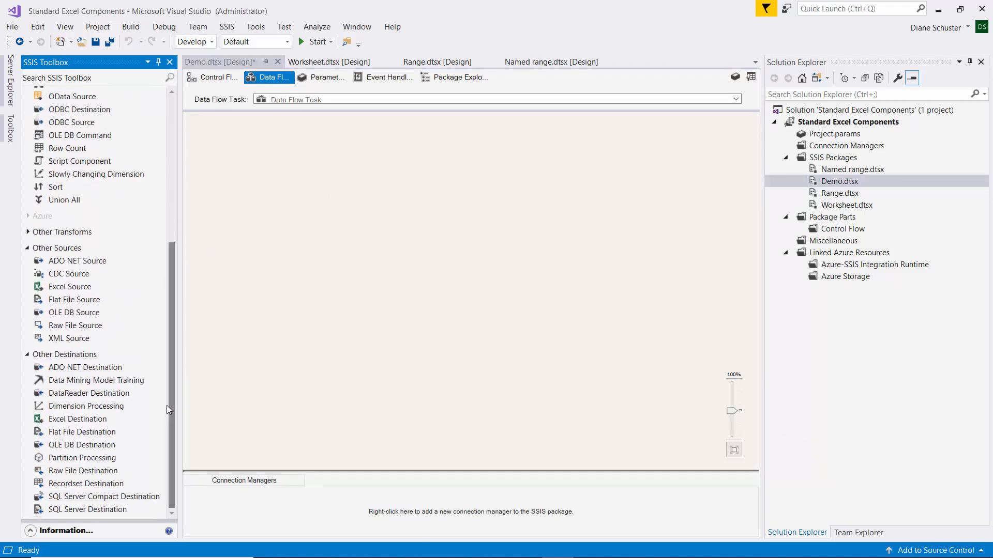
left_click(61, 288)
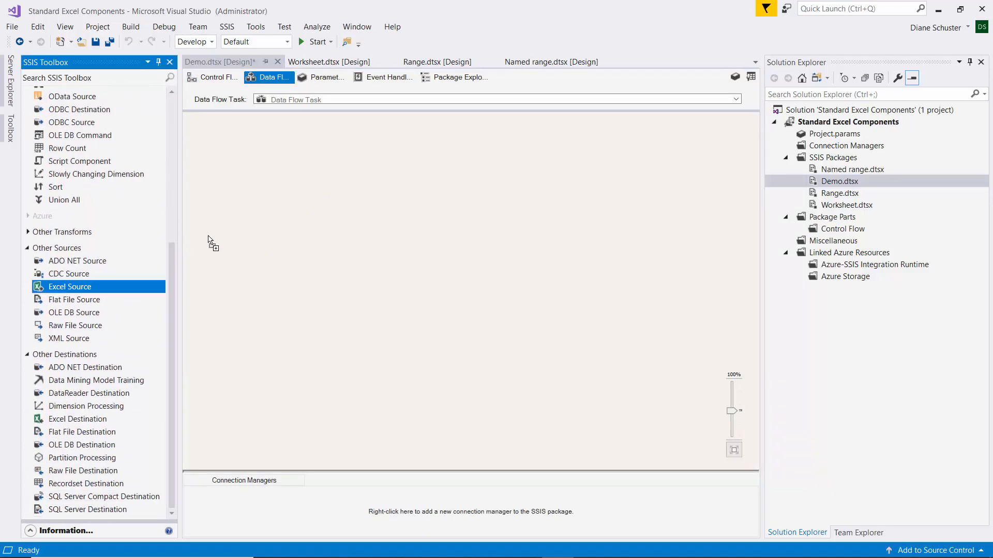
left_click(279, 186)
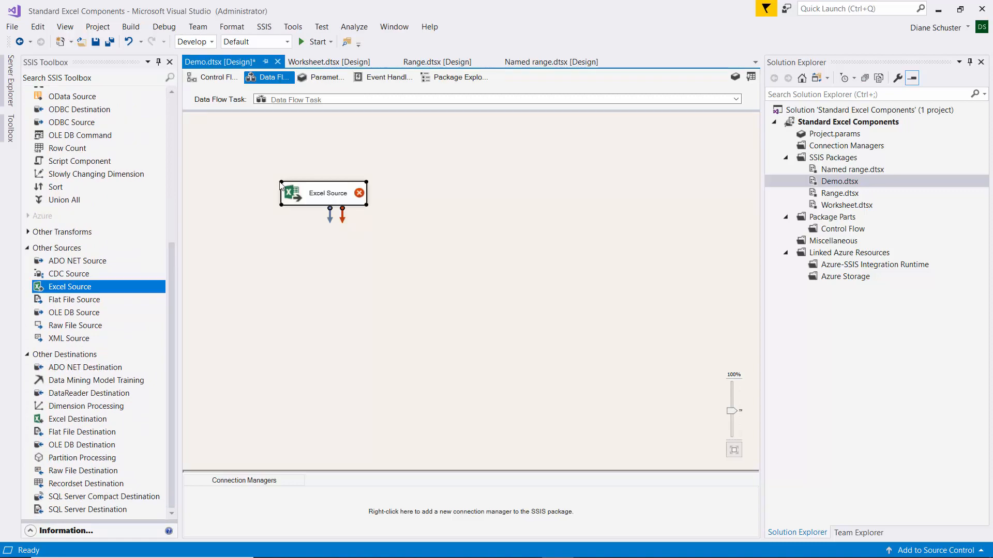
- Create a new Excel connection manager for the Excel Source that points to Worksheet Demo.xlsx in the Excel Source Files folder
double_click(346, 193)
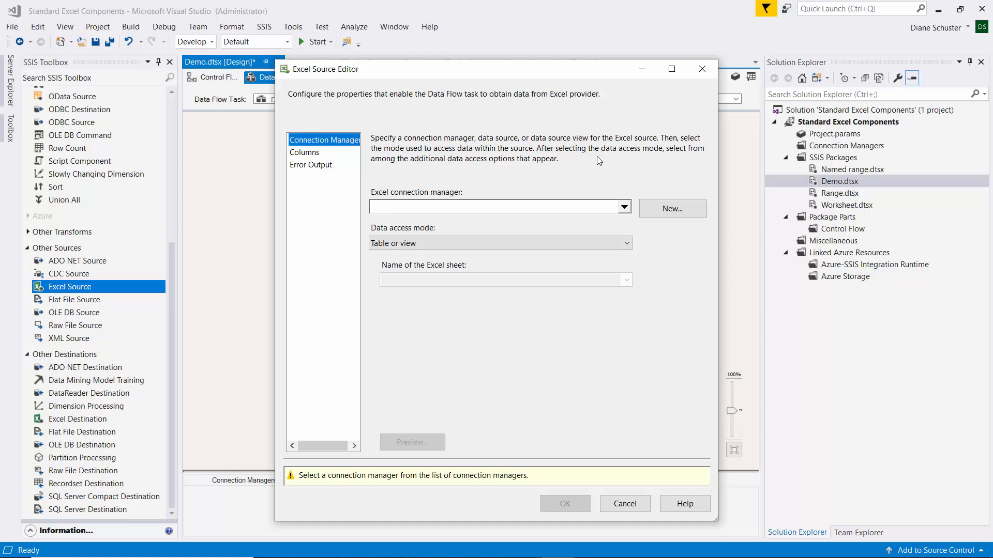
left_click(683, 208)
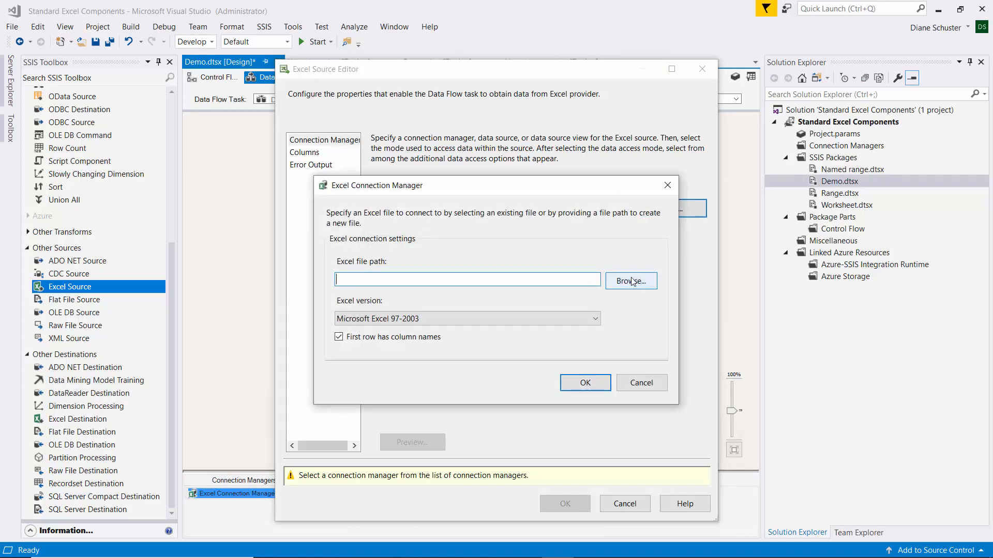
left_click(632, 282)
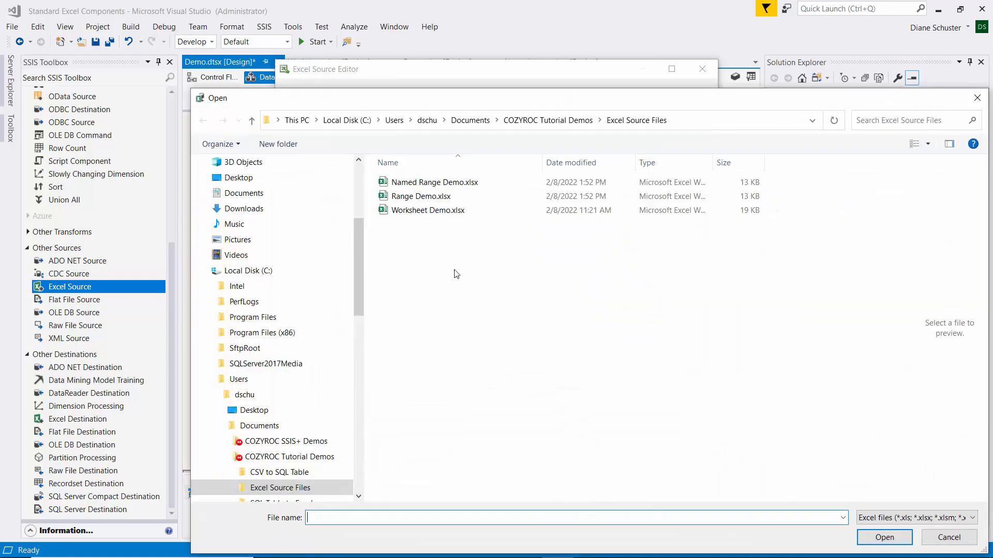
left_click(419, 212)
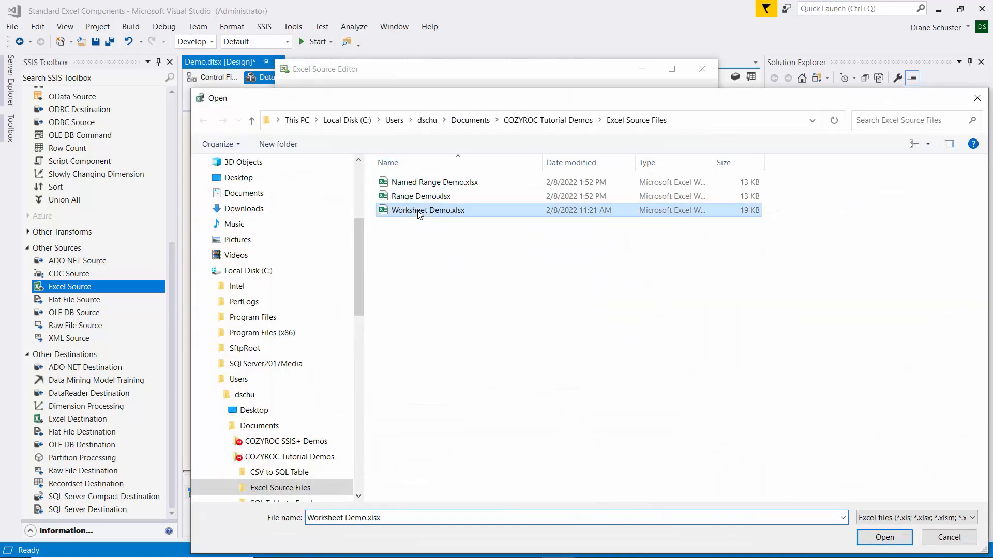
double_click(419, 215)
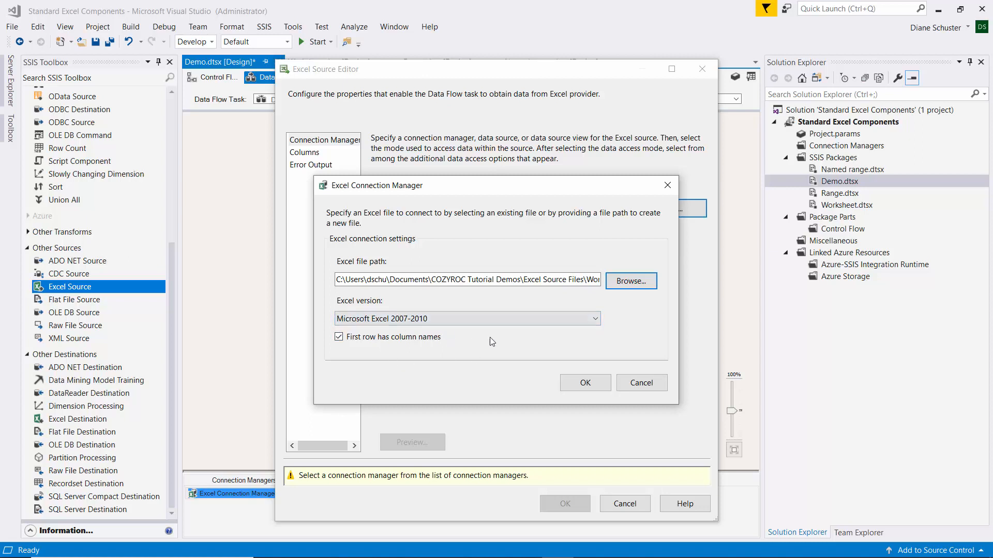
left_click(600, 386)
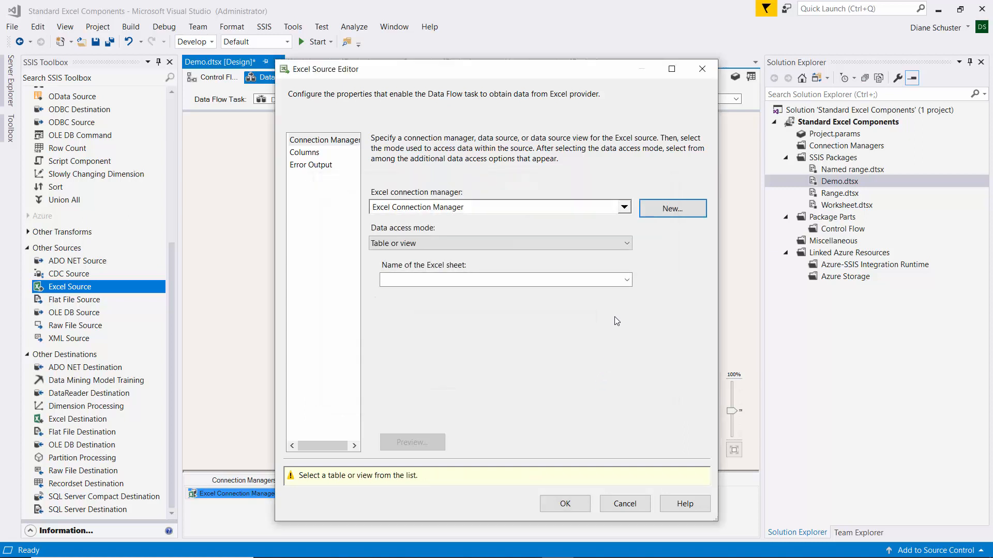
- Set the Excel Source to read the ParkCounty$ sheet, preview its rows and accept the source settings
left_click(626, 280)
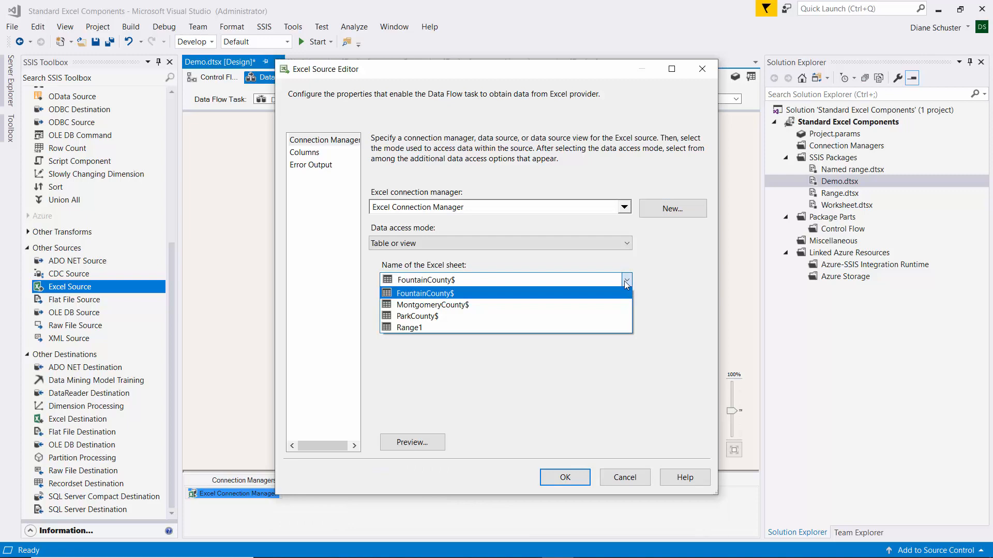
left_click(423, 317)
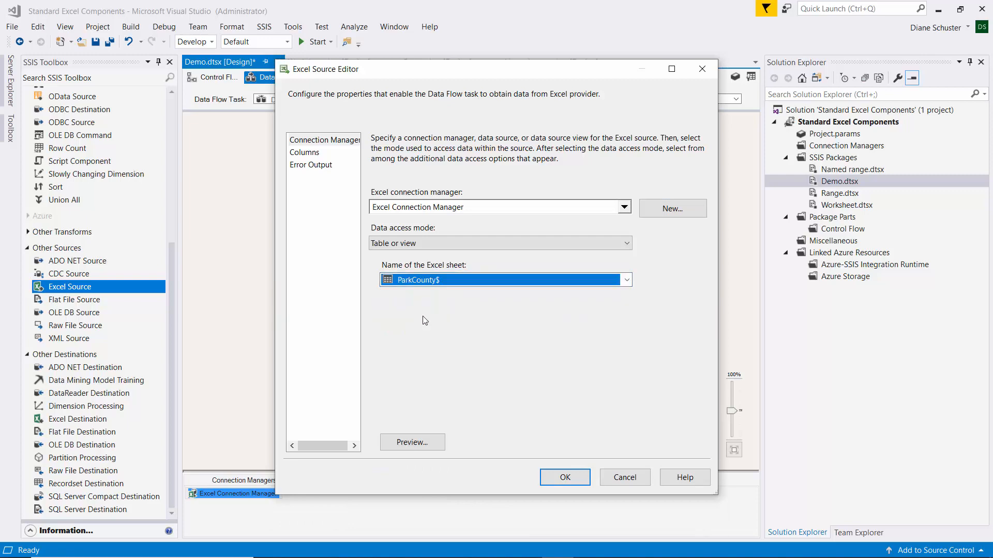
left_click(435, 442)
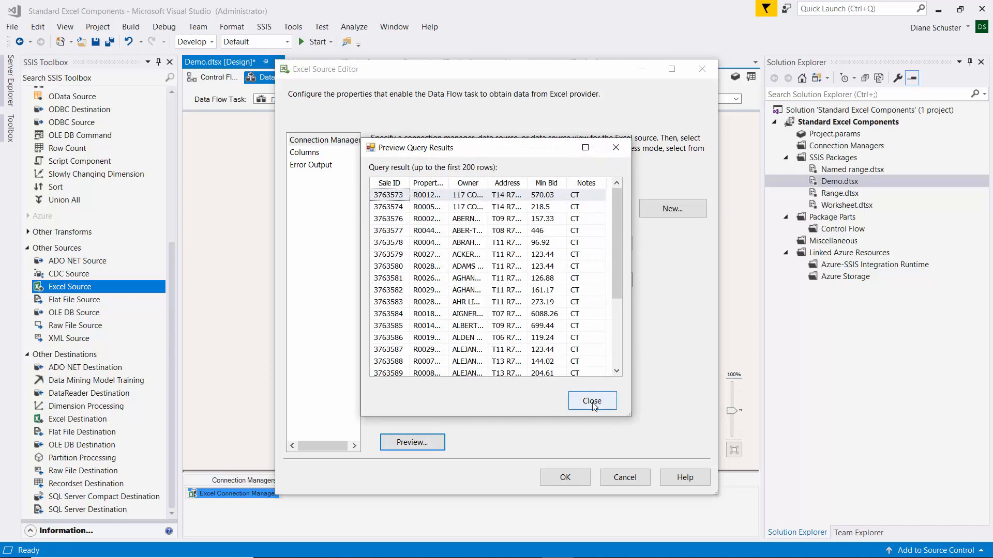
left_click(592, 402)
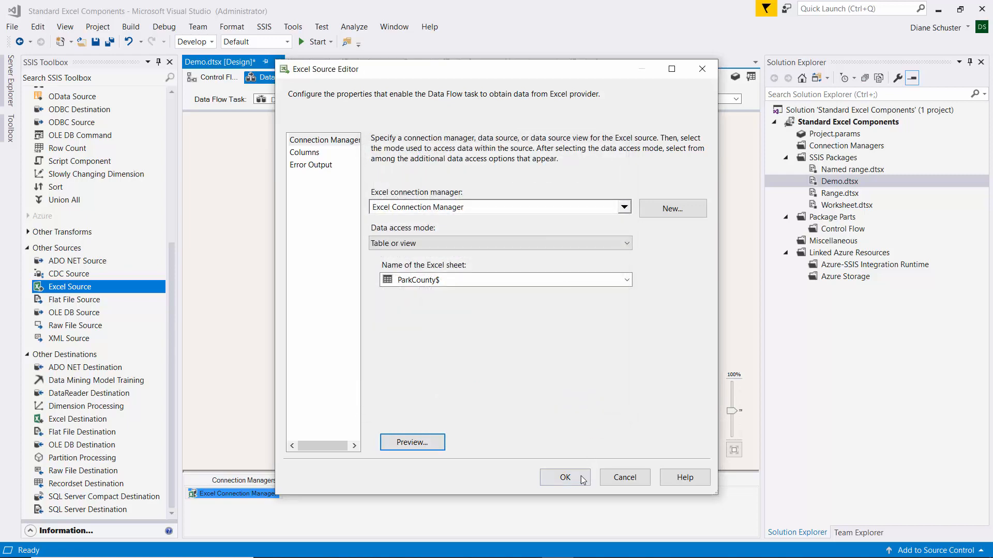
left_click(565, 478)
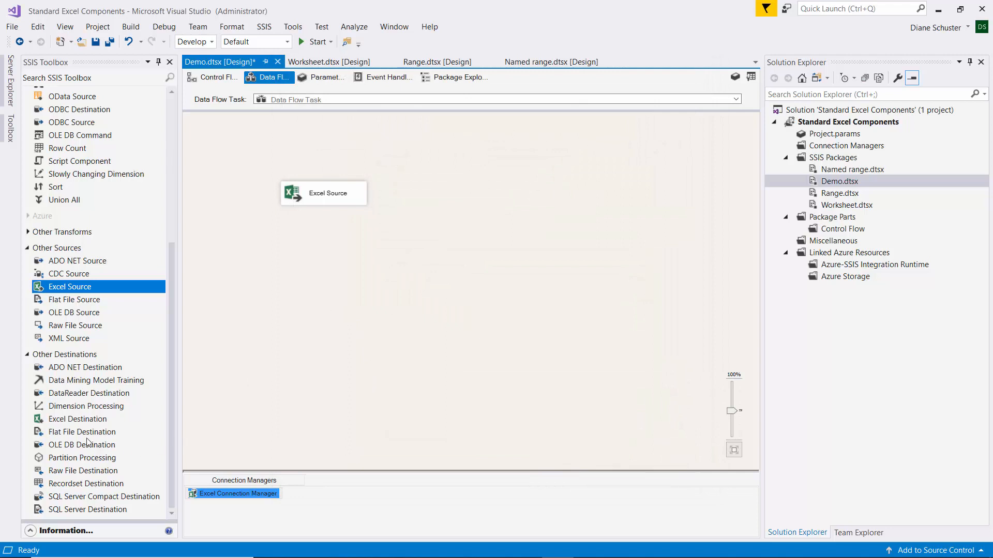
- Add an OLE DB Destination below the Excel Source and connect the source's data output to it
left_click_drag(59, 442, 271, 238)
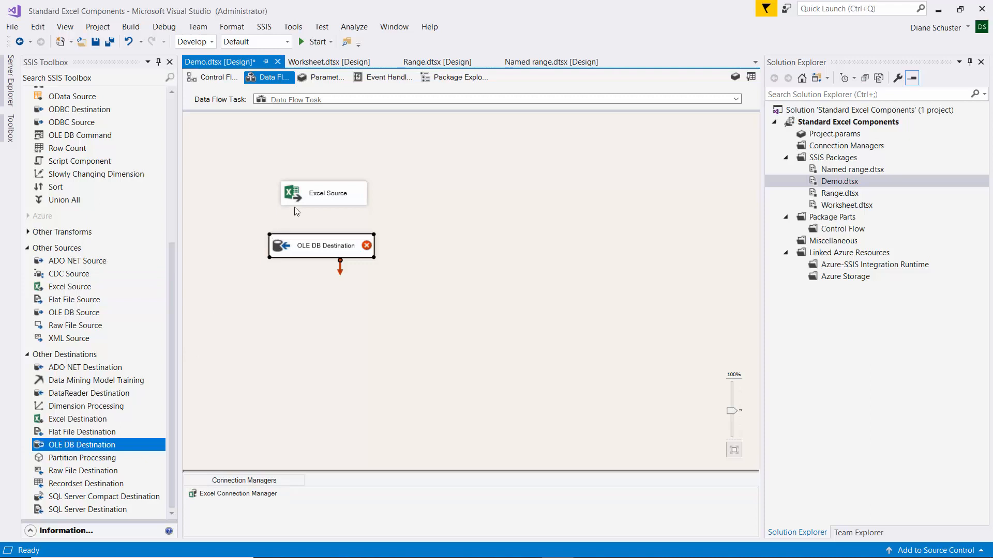
left_click(319, 194)
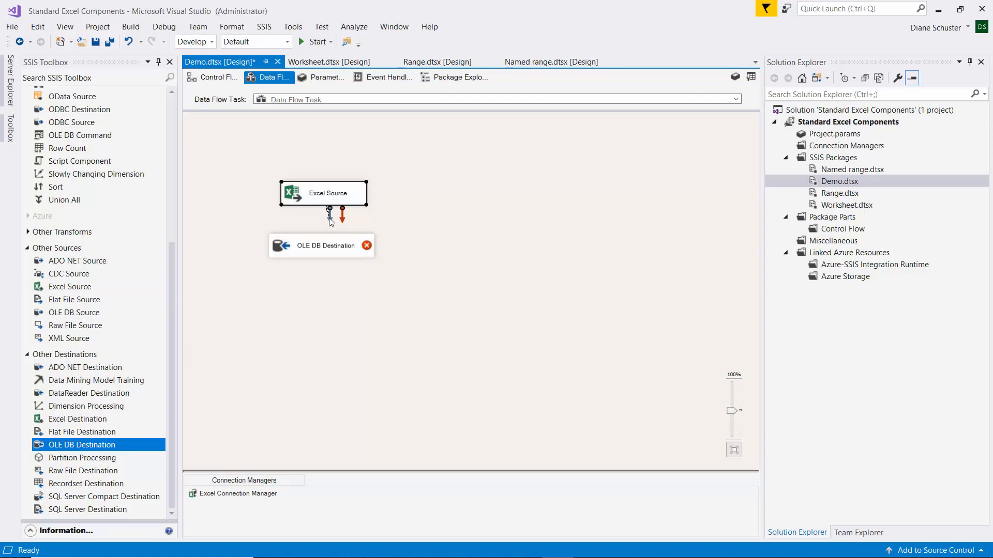
left_click_drag(328, 238, 329, 251)
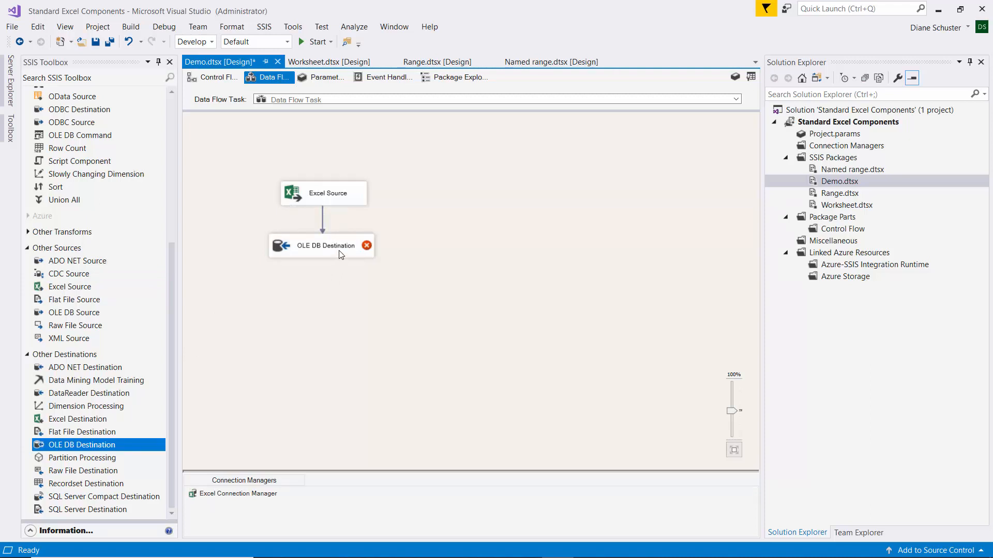
- Assign the OLE DB Destination a new connection manager based on the existing NewTutorials data connection
double_click(340, 251)
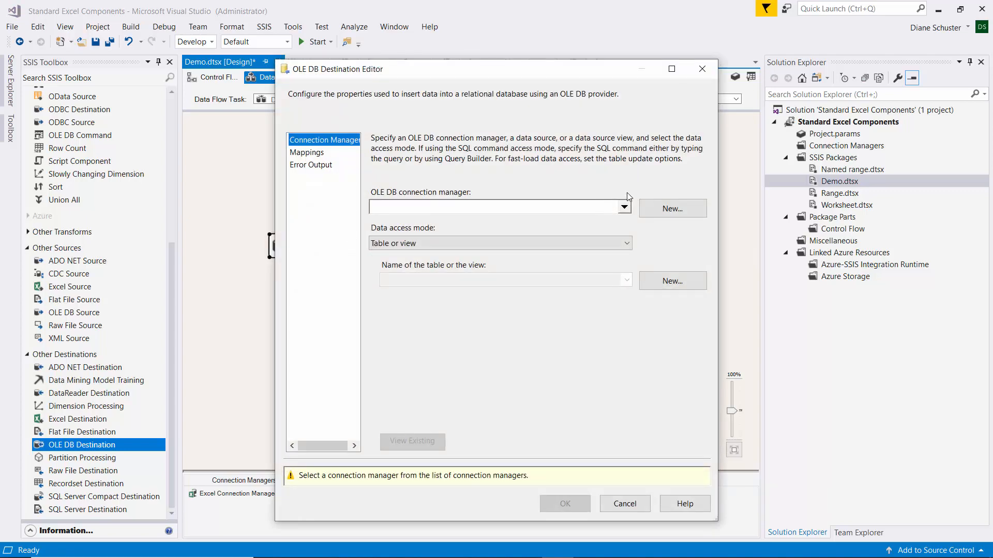
left_click(672, 209)
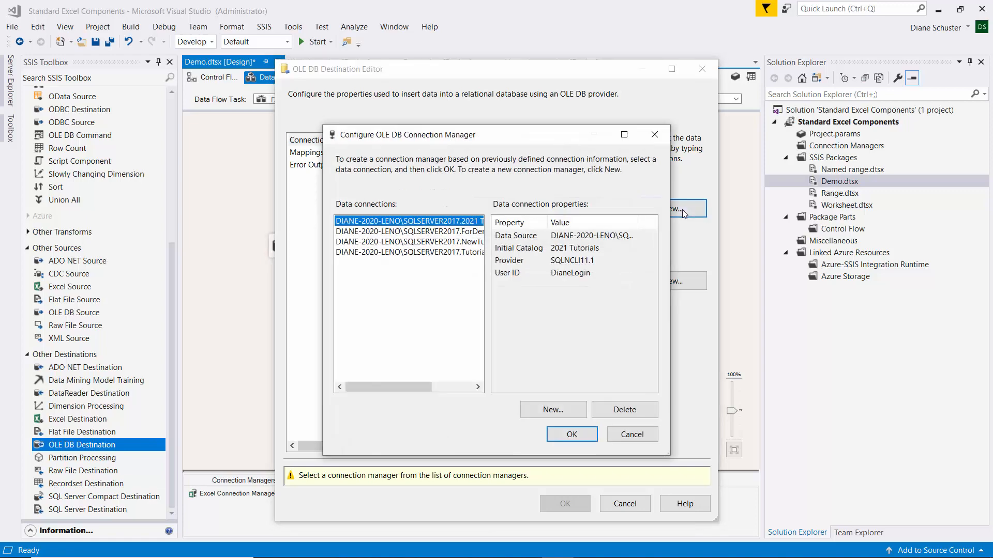
left_click_drag(427, 387, 468, 388)
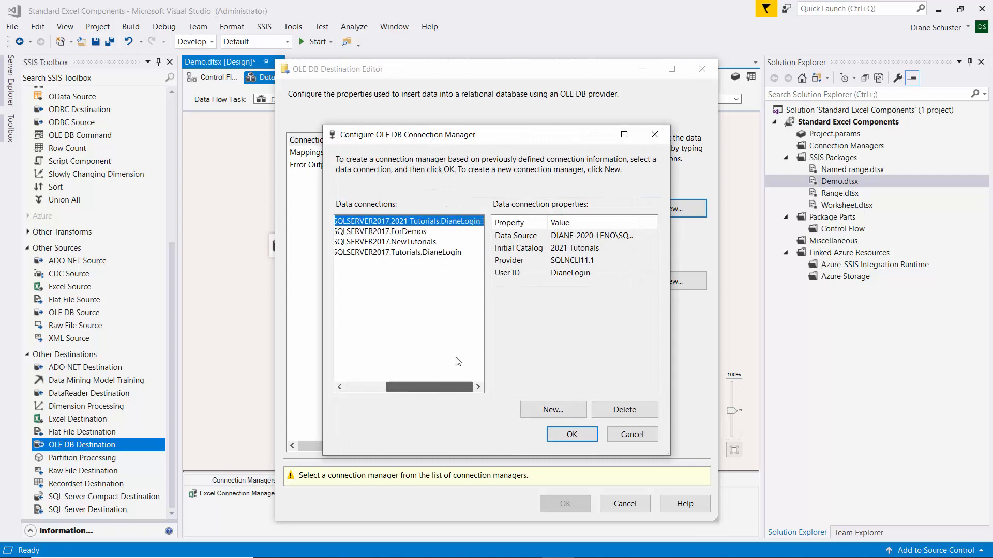
left_click(400, 244)
key("Return")
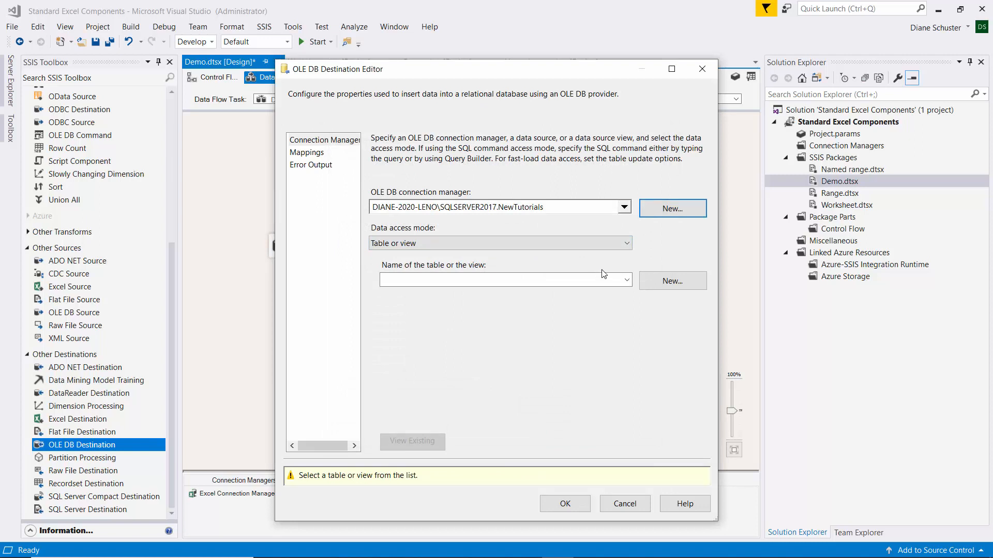
- Choose [dbo].[Worksheet Data] as the destination table and preview its existing data
left_click(627, 280)
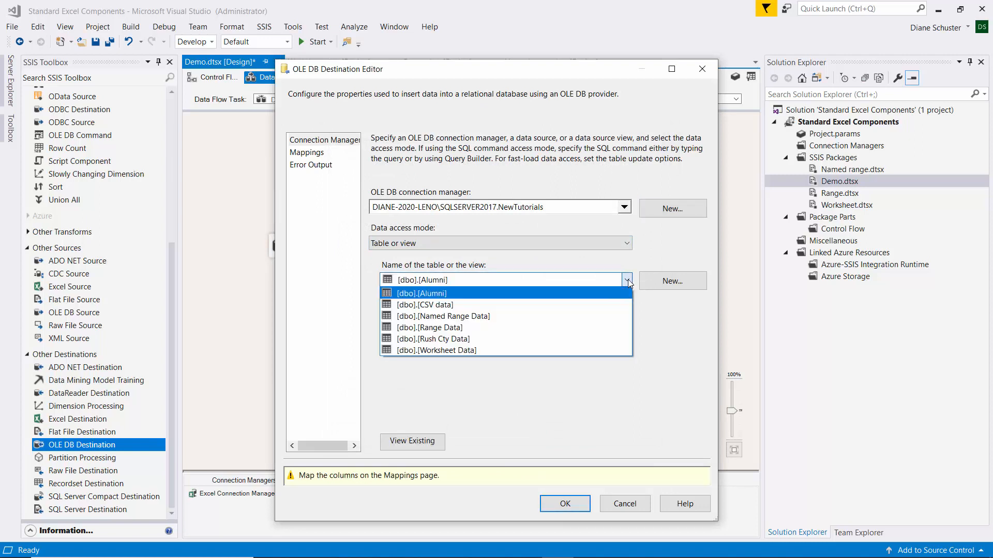
left_click(461, 350)
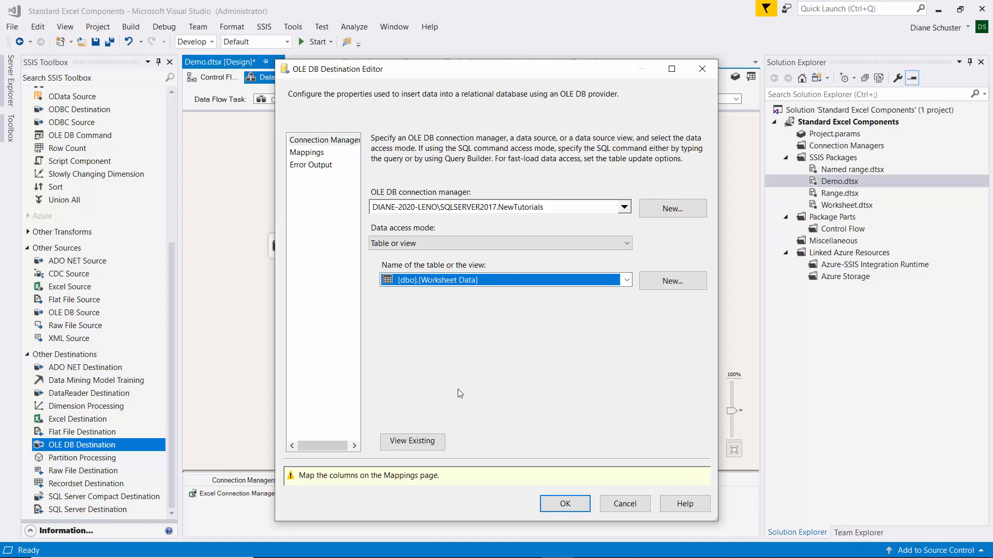
left_click(425, 441)
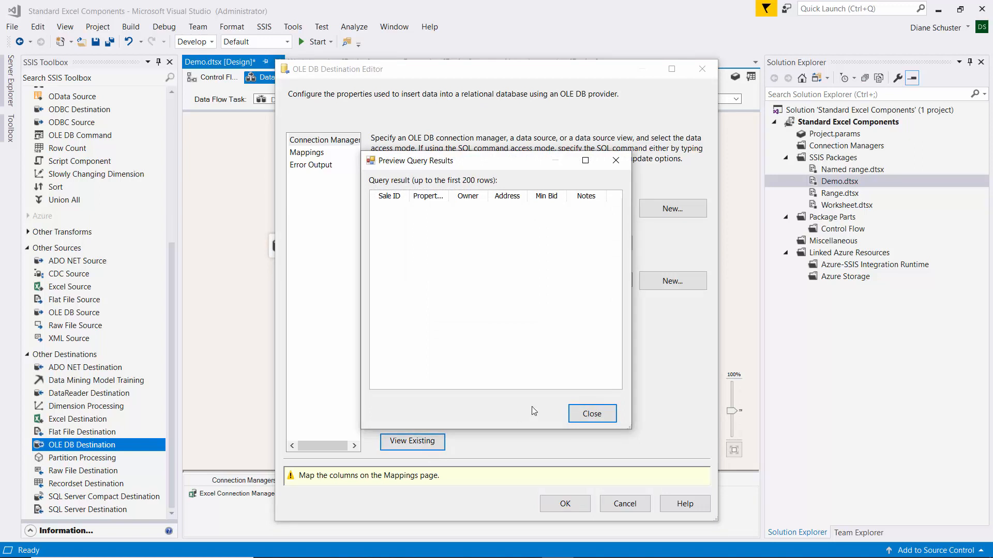
left_click(592, 414)
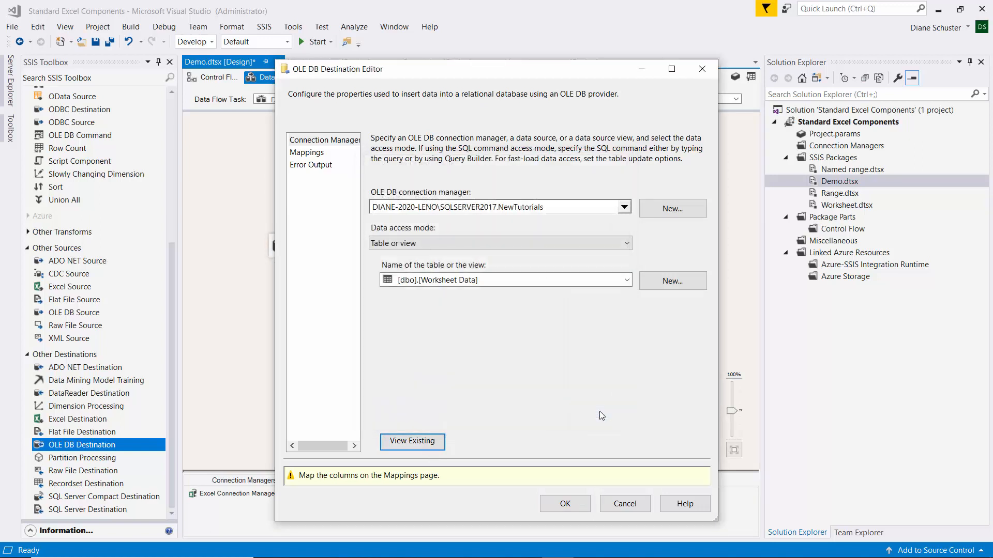
- Map the input columns to the destination columns, enlarge both column lists to check the links, and accept the destination settings
left_click(309, 154)
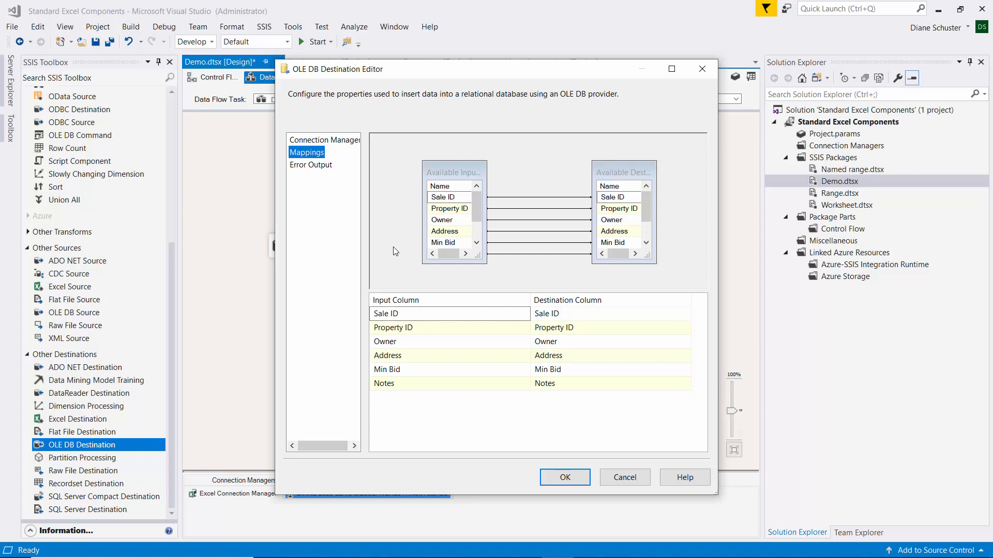
left_click_drag(479, 255, 501, 281)
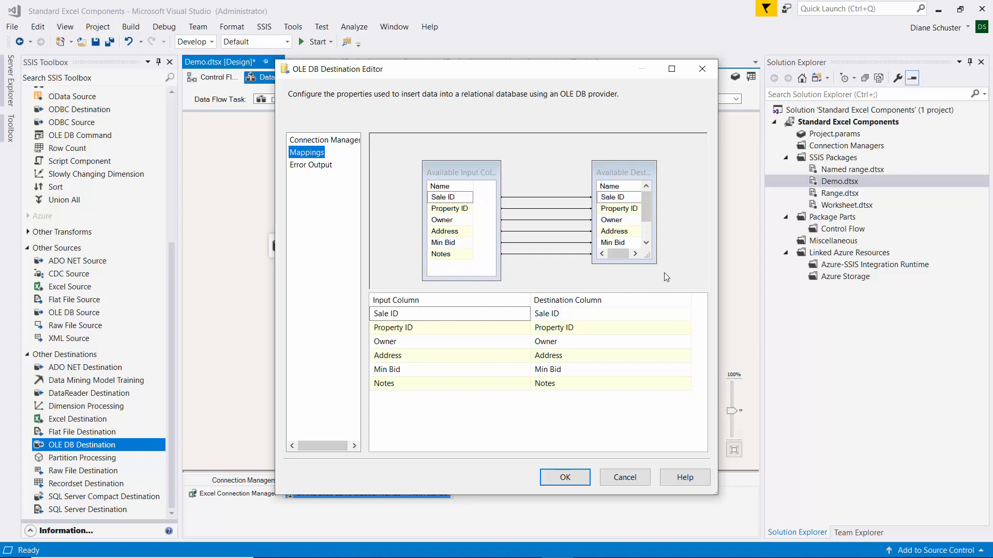
left_click_drag(653, 264, 670, 277)
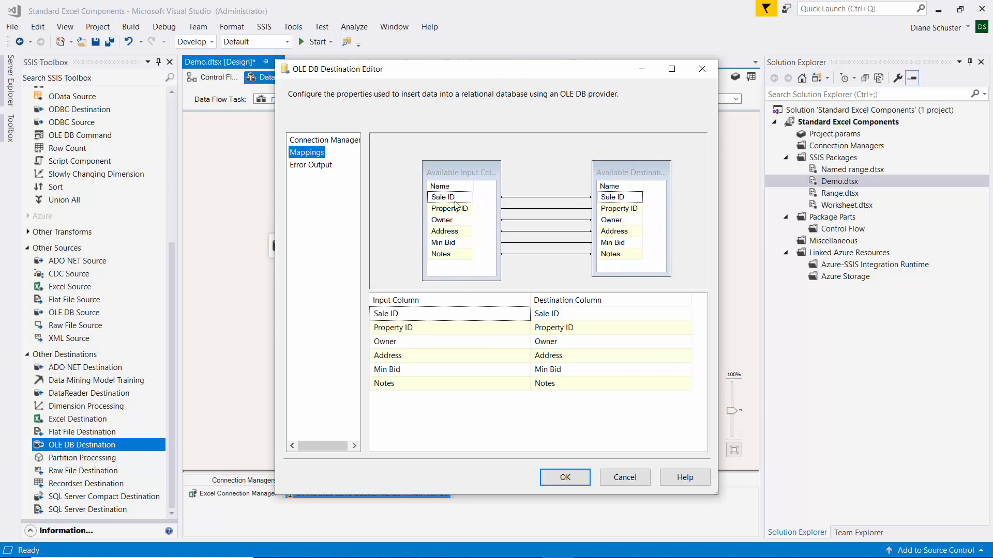
mouse_move(456, 206)
left_click(565, 477)
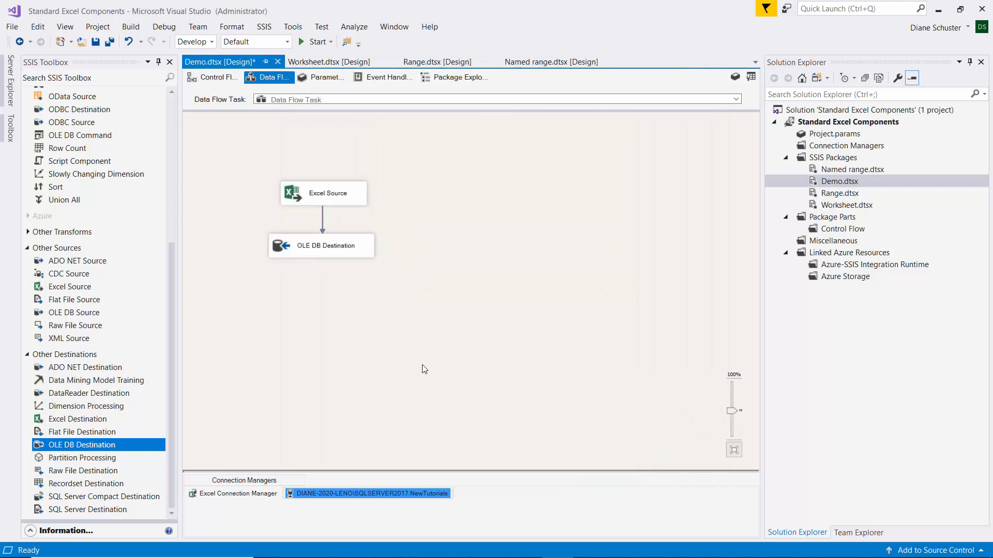
- Save the project, execute the Demo.dtsx package, and stop debugging once the run is over
left_click(110, 41)
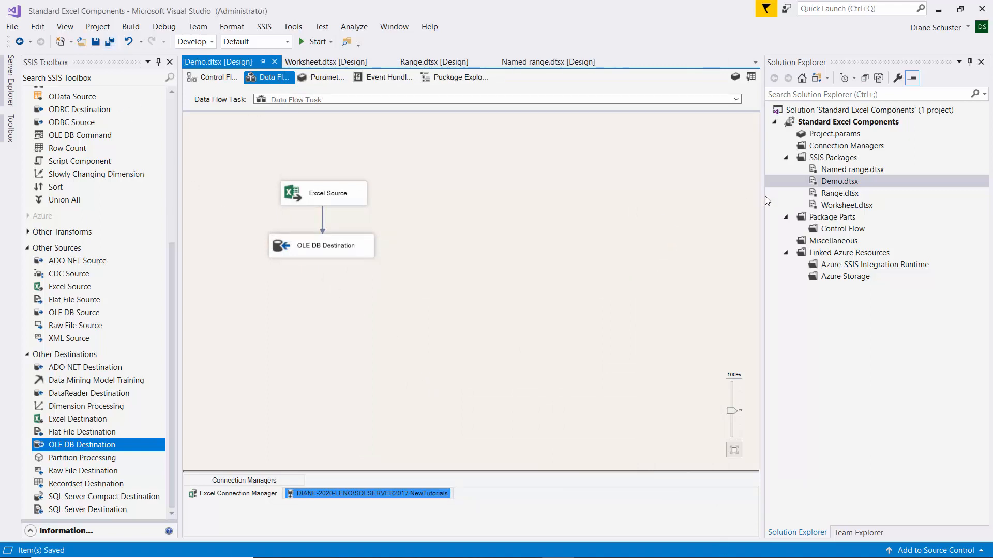
right_click(827, 184)
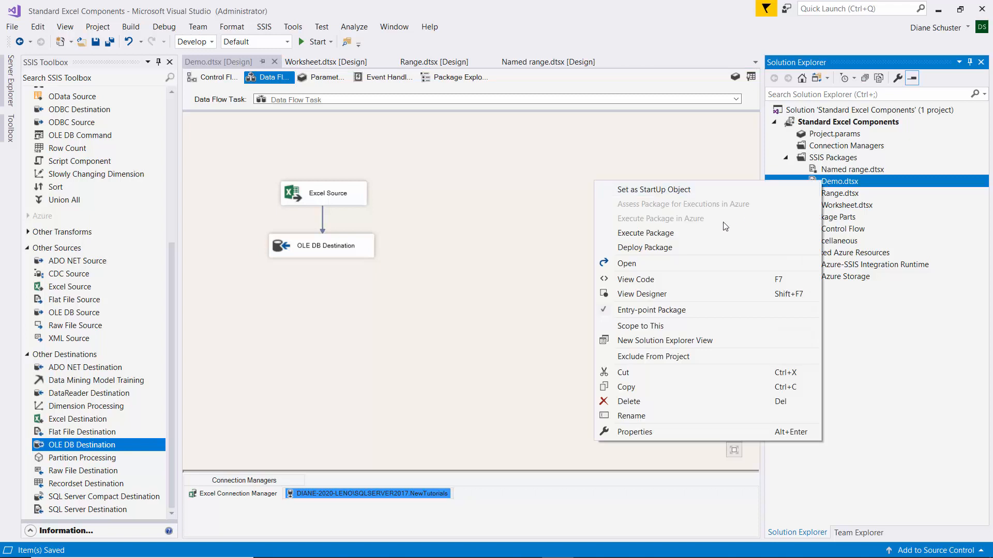
left_click(675, 234)
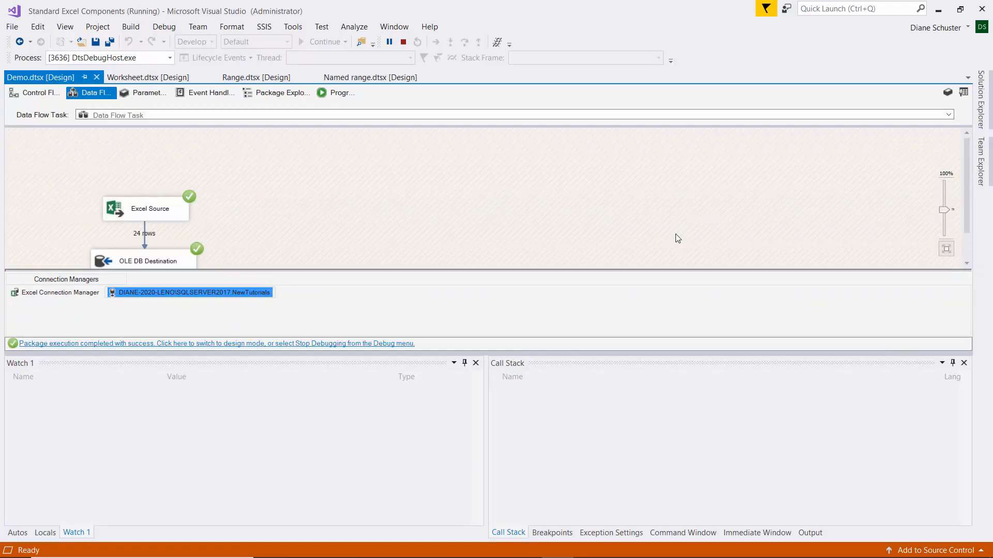
left_click(404, 43)
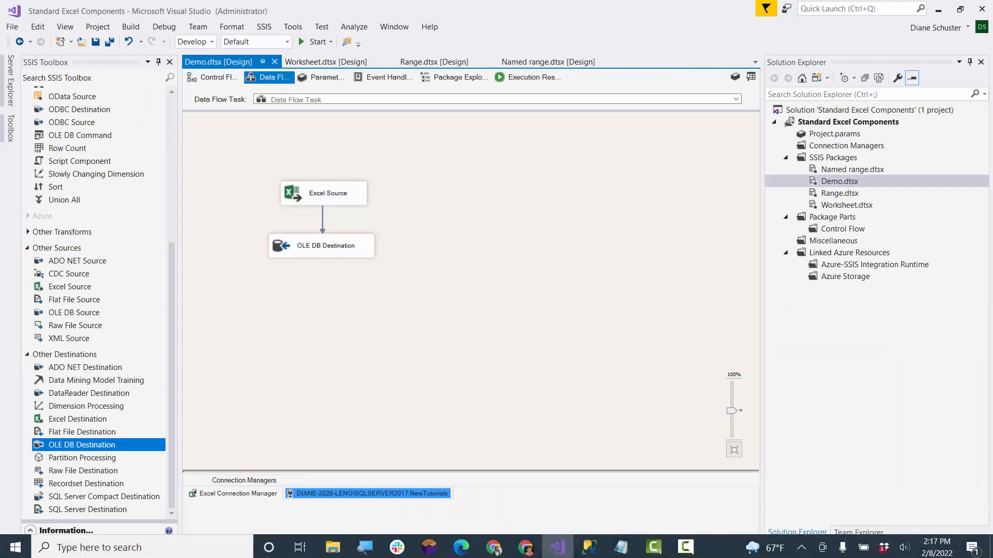
- Switch to the Named Range in Excel.sql query in SQL Server Management Studio
left_click(589, 551)
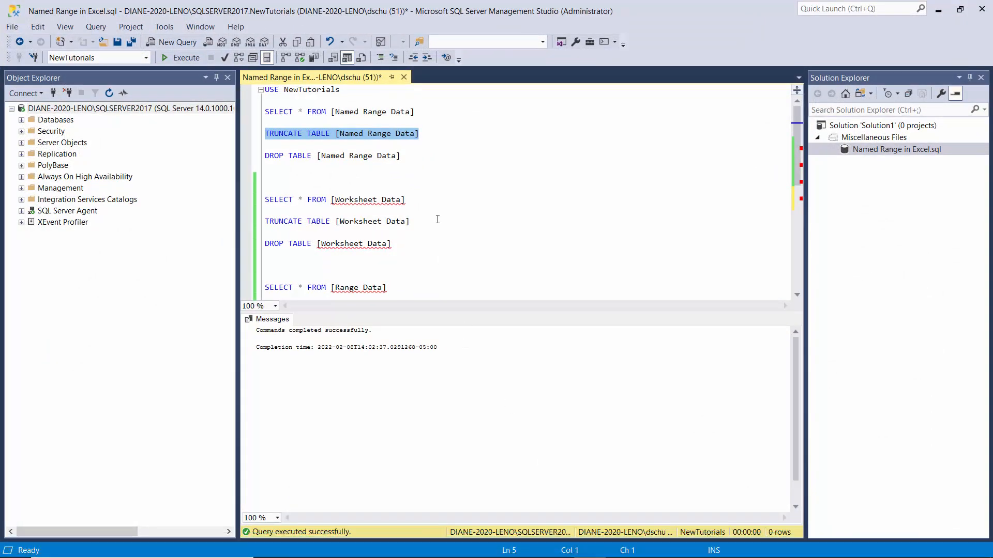
left_click(426, 112)
key("shift+Left")
key("shift+Left")
key("shift+Left")
key("shift+Left")
key("shift+Left")
key("shift+Left")
key("shift+Left")
key("shift+Left")
key("shift+Left")
key("shift+Left")
key("shift+Left")
key("shift+Left")
key("shift+Left")
key("shift+Left")
key("shift+Left")
key("shift+Left")
key("shift+Left")
key("shift+Left")
key("shift+Left")
key("shift+Left")
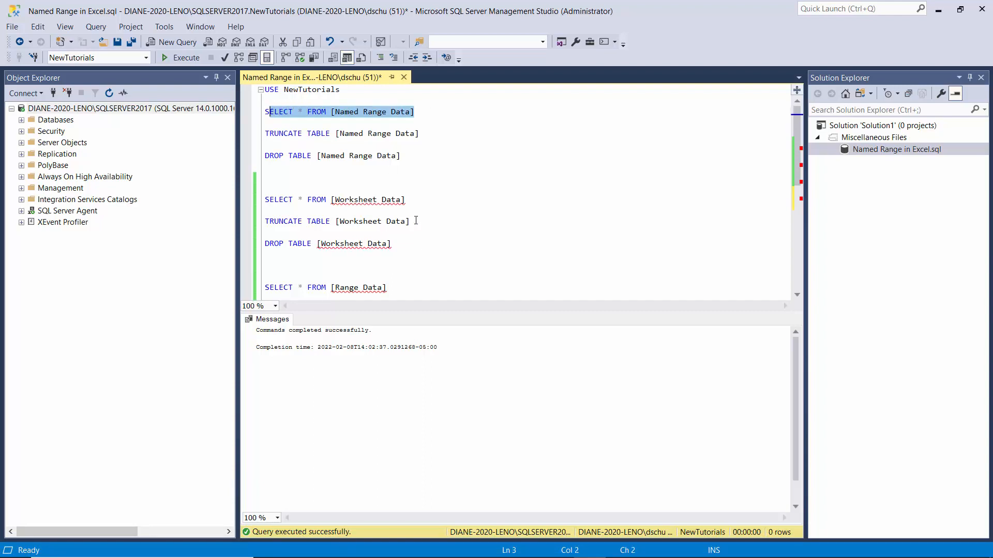
- Run only the SELECT * FROM [Worksheet Data] statement and look through the returned rows to the end
left_click_drag(406, 200, 264, 201)
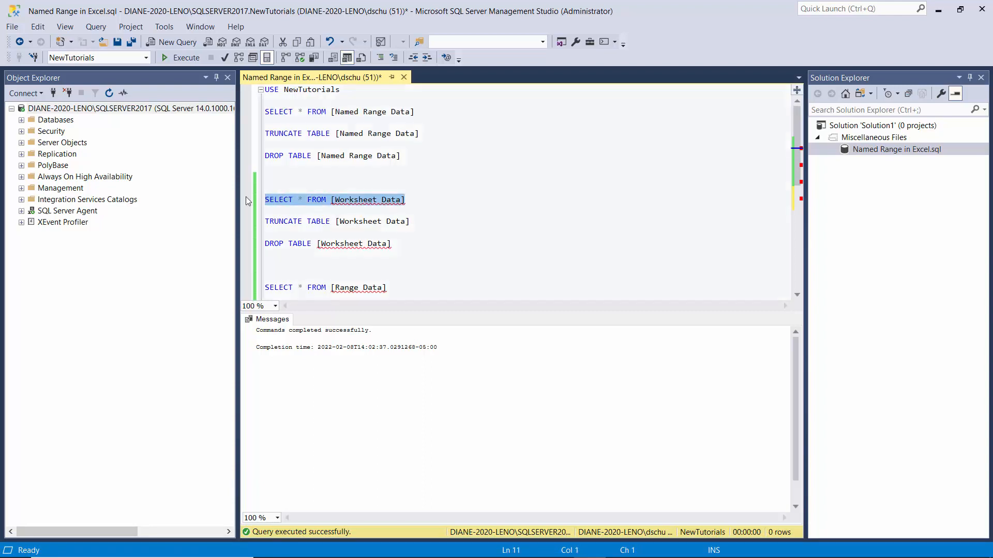
left_click(187, 58)
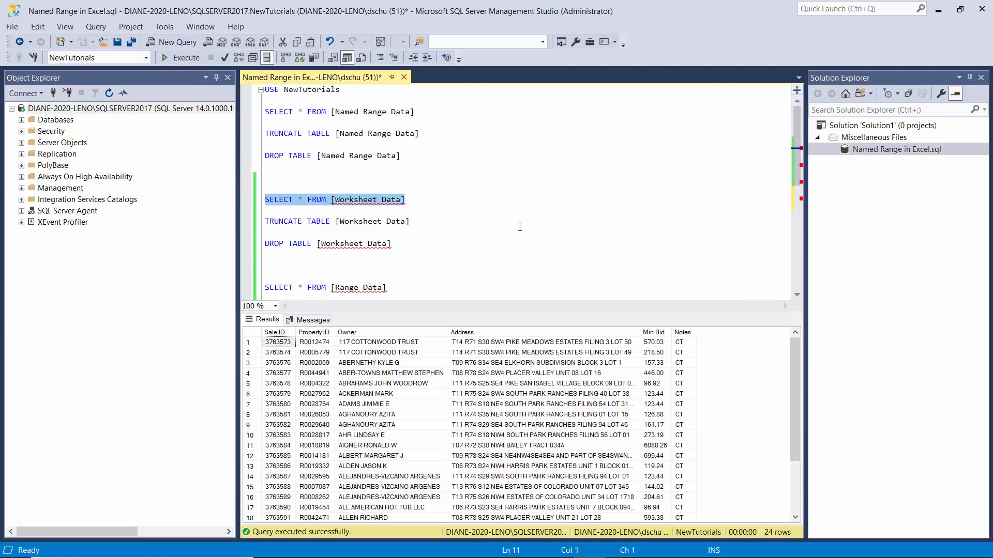
left_click_drag(797, 392, 793, 468)
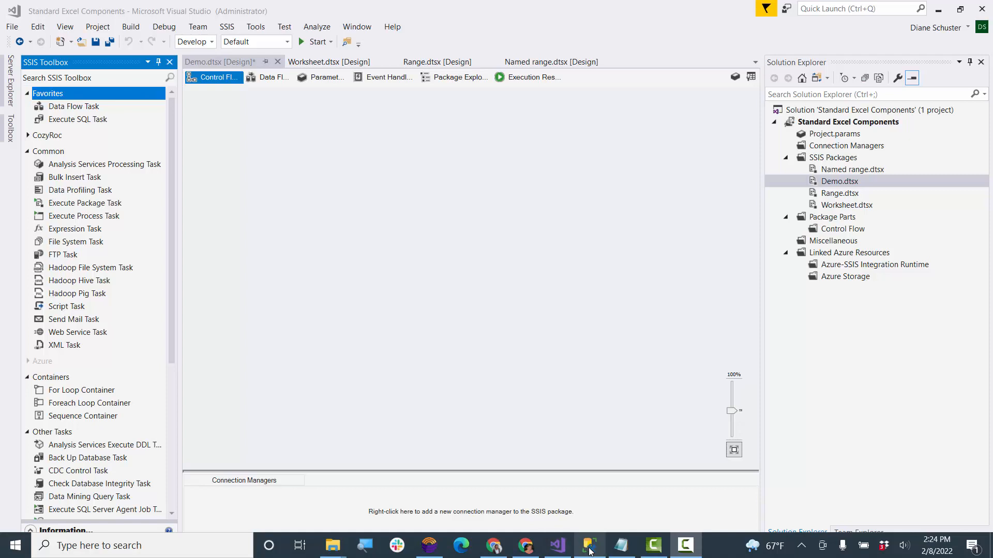
- Open Named Range Demo.xlsx from the Excel Source Files folder in Excel and show its defined names in the Name Manager
mouse_move(590, 551)
mouse_move(333, 546)
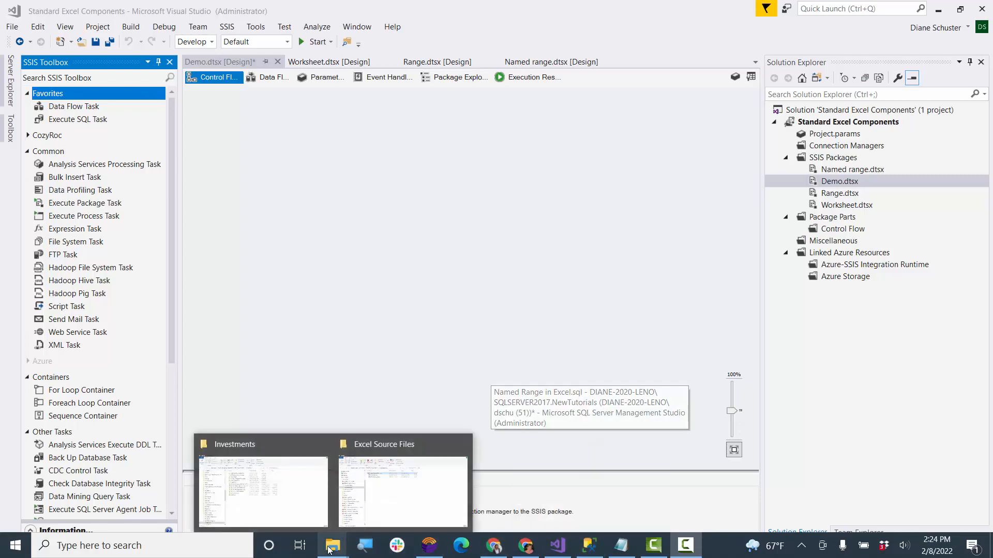
left_click(384, 512)
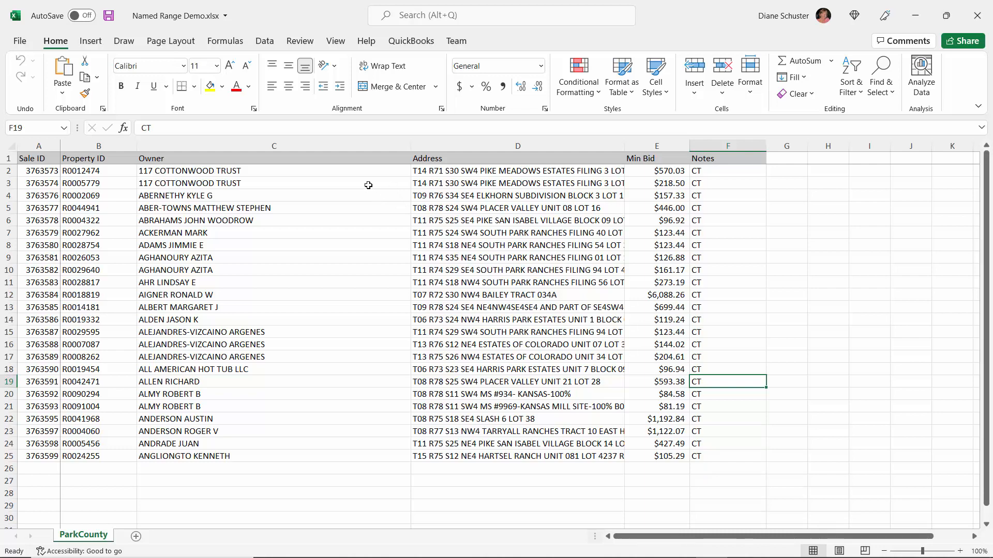
left_click(223, 41)
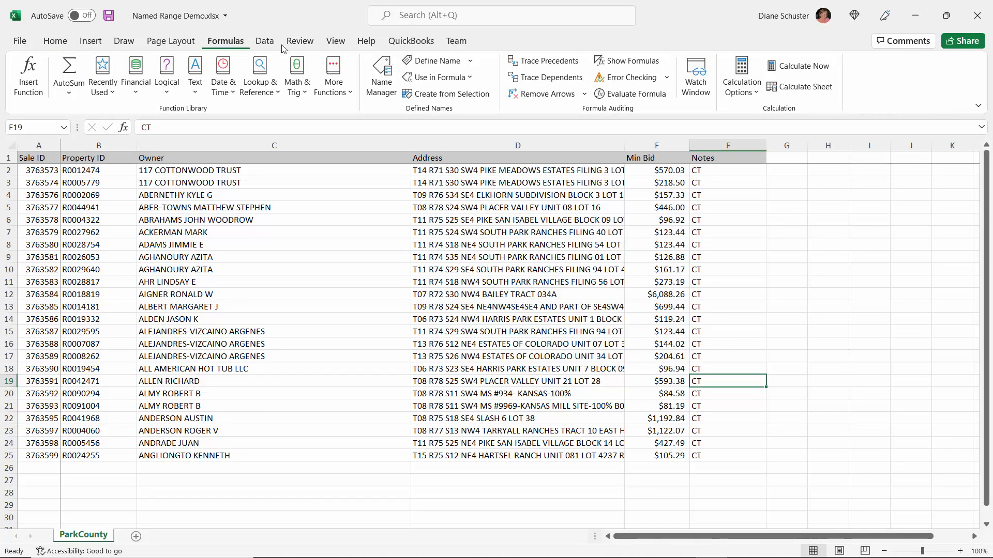
left_click(380, 72)
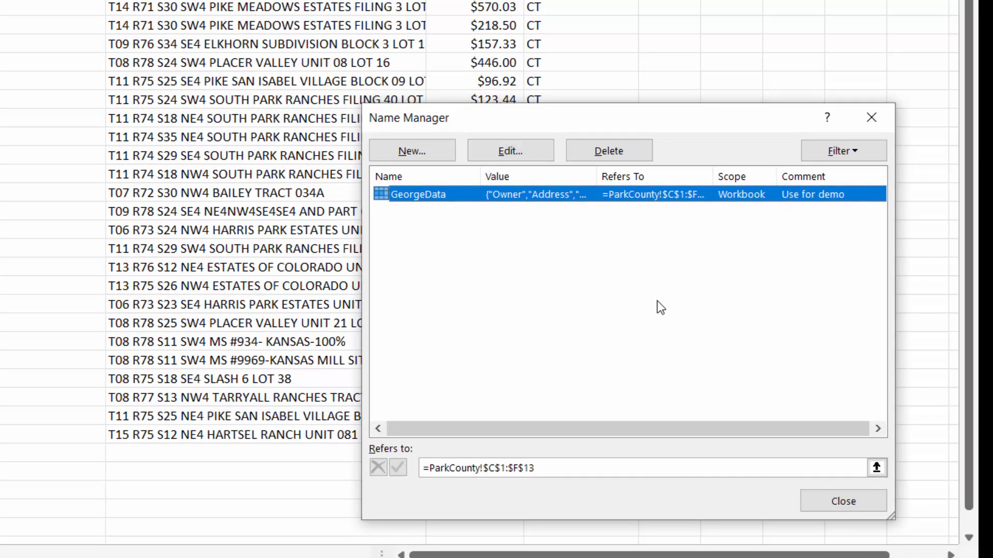
- Examine the scope, comment and cell range of the GeorgeData name, cancel the edit, close the workbook, and return to Visual Studio
left_click(531, 155)
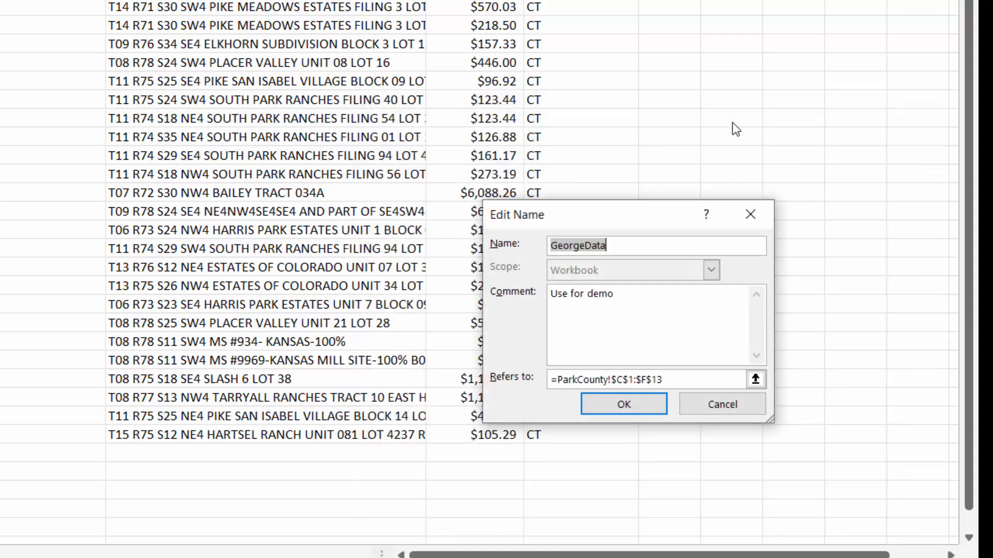
left_click_drag(651, 213, 724, 55)
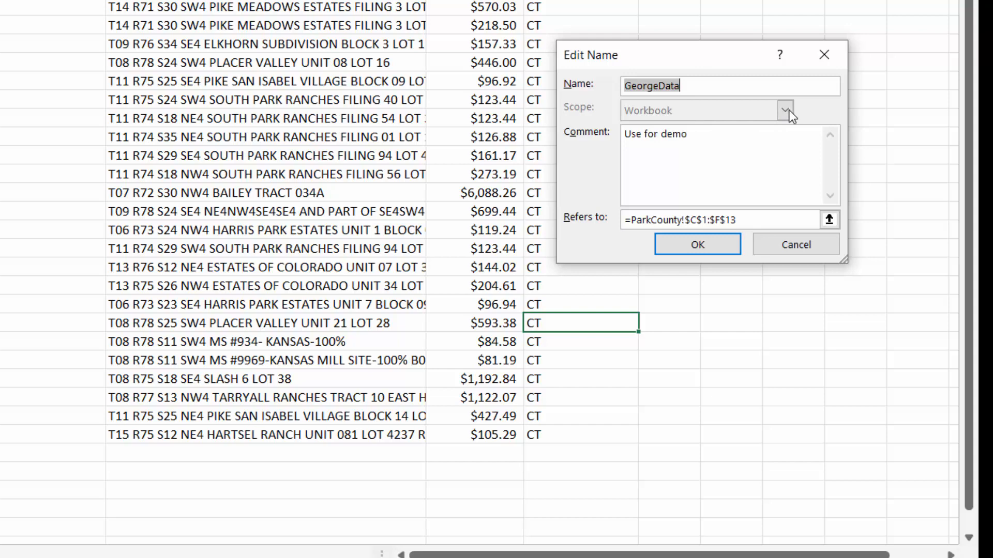
left_click(750, 221)
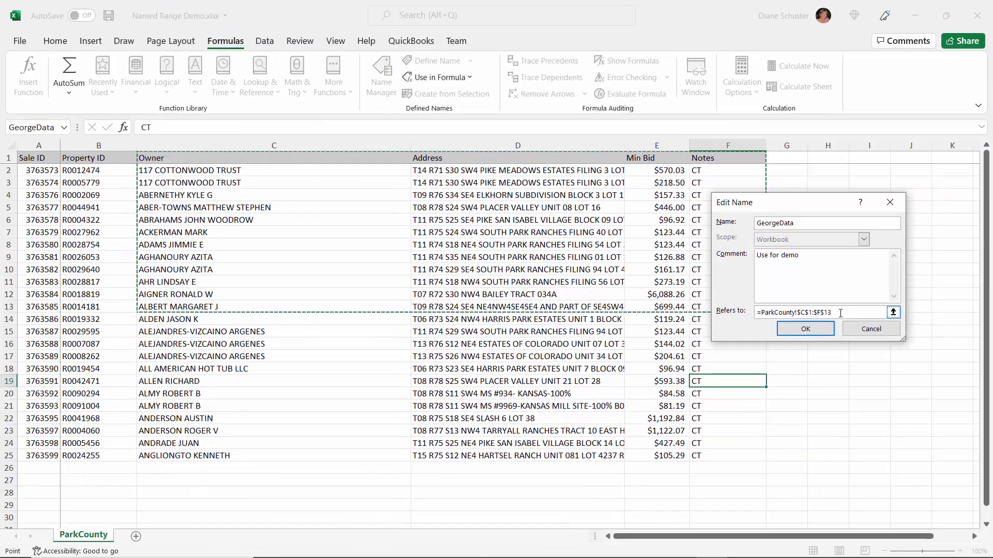
left_click_drag(817, 208, 879, 286)
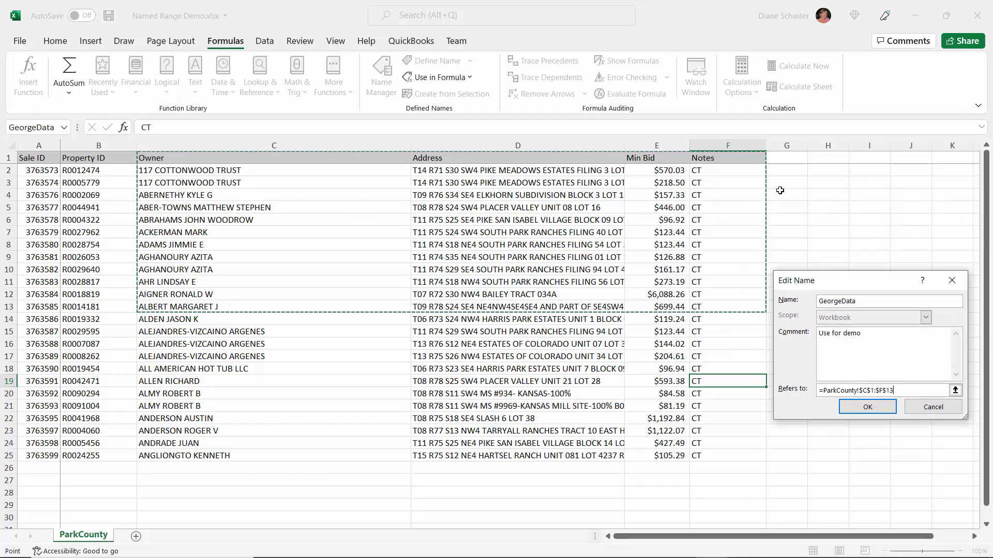
left_click(933, 407)
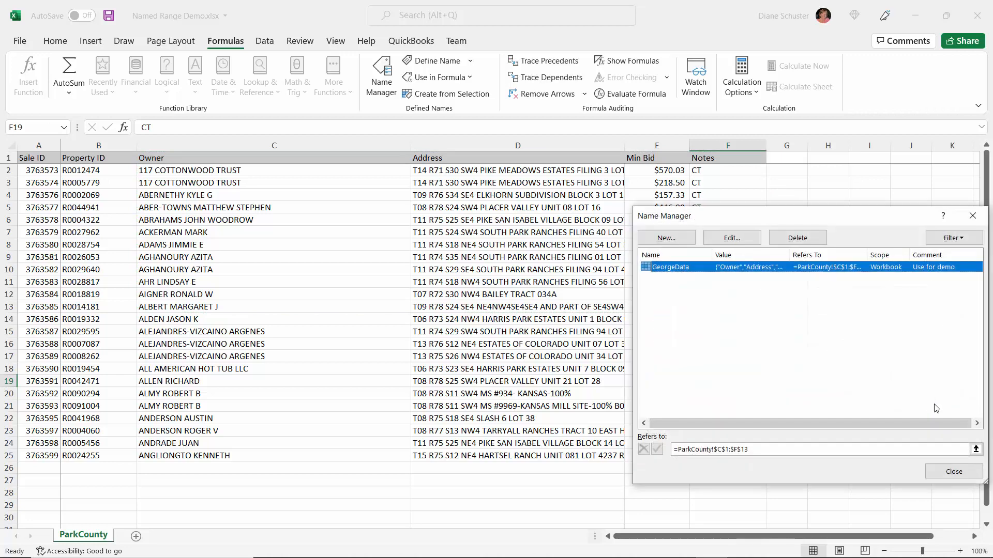
left_click(957, 473)
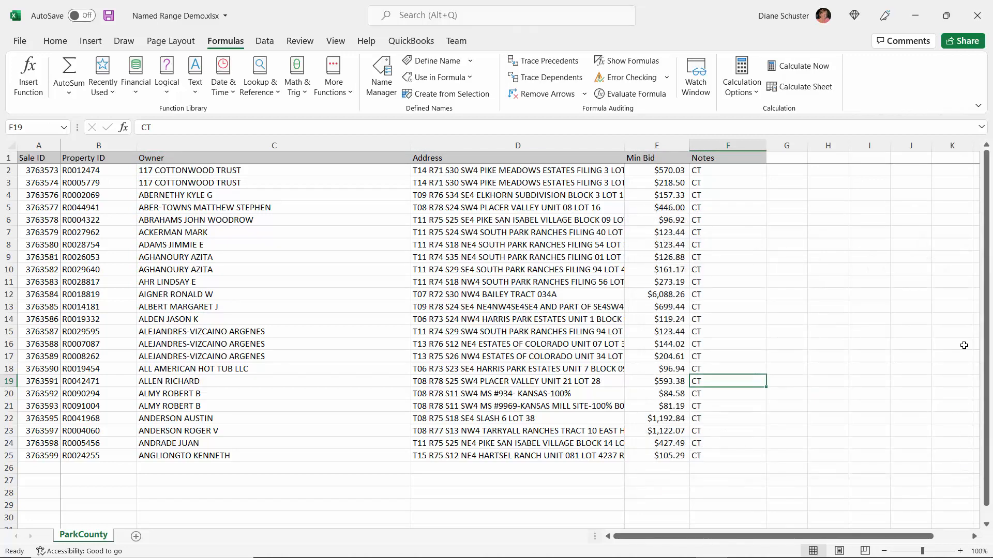
left_click(978, 17)
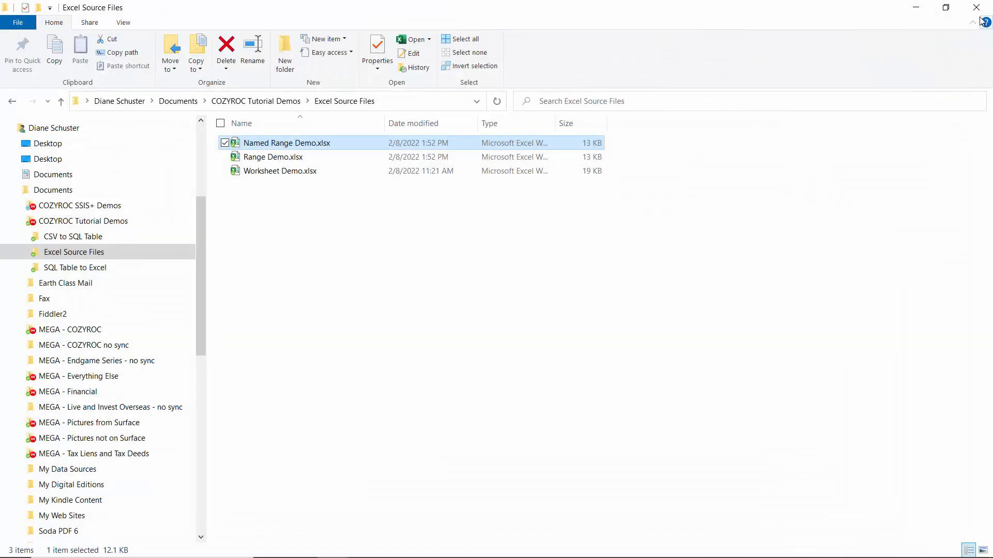
left_click(918, 9)
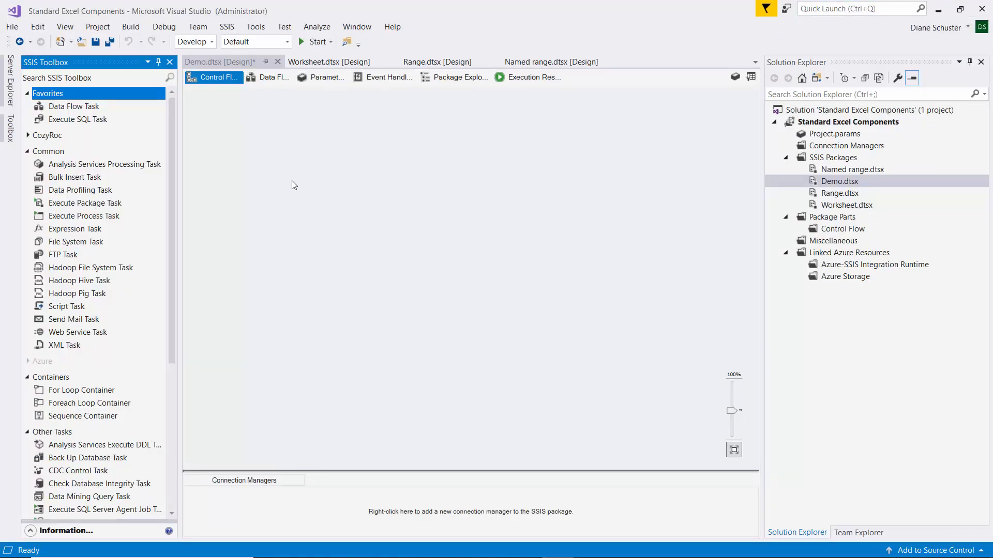
- Add a Data Flow Task to the empty Demo.dtsx control flow and place an Excel Source inside it
left_click_drag(73, 108, 240, 145)
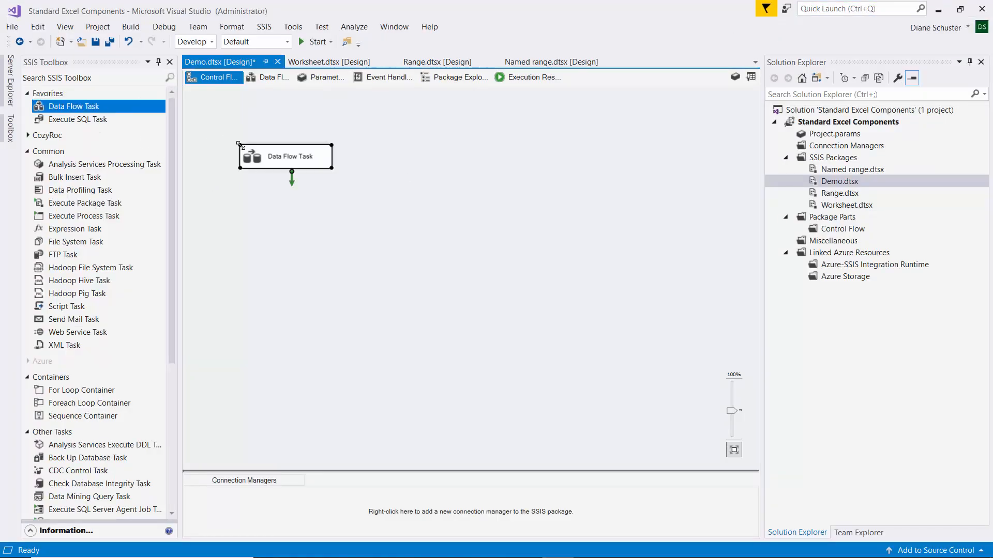
double_click(325, 159)
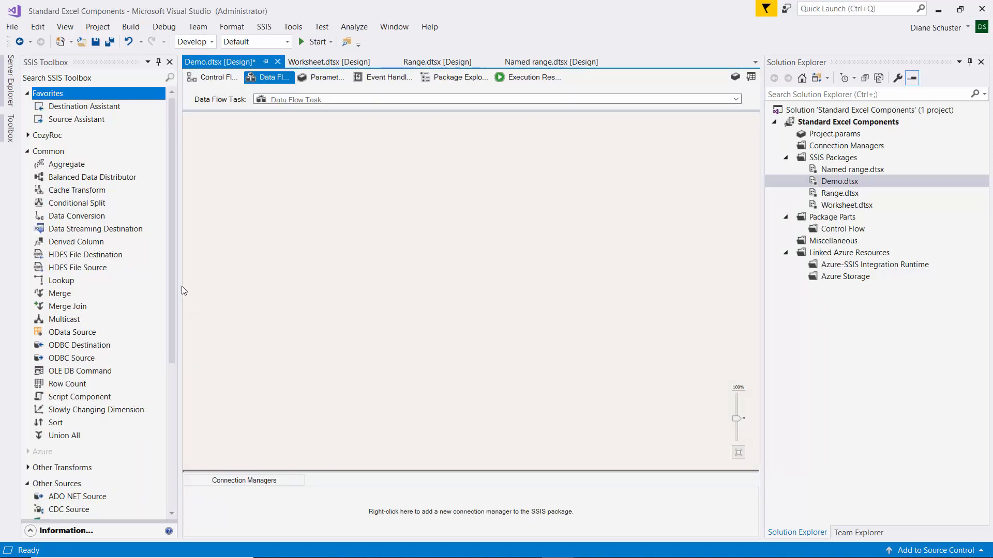
left_click(170, 274)
left_click_drag(169, 274, 161, 422)
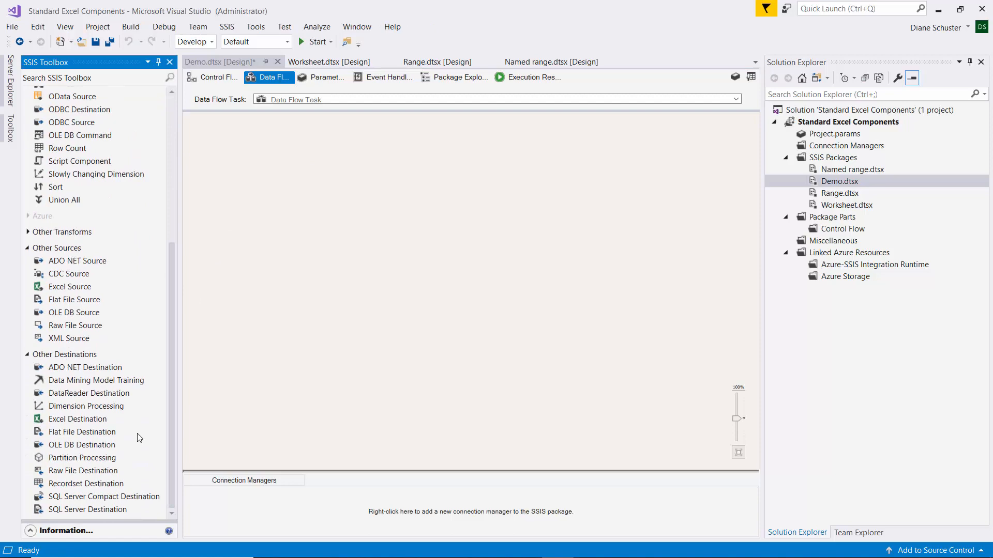
left_click(62, 288)
left_click_drag(62, 289, 267, 174)
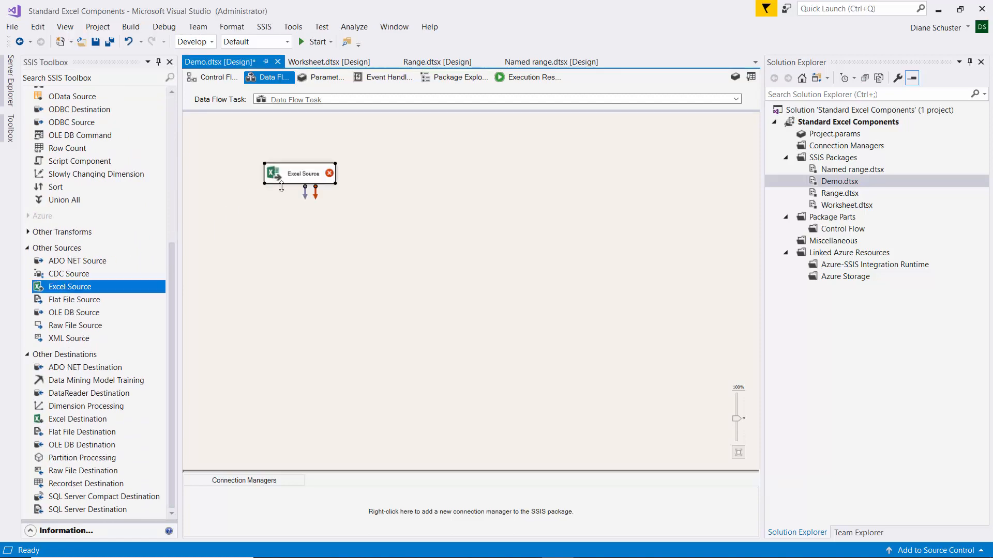
- Assign the Excel Source a new Excel connection manager that points to Named Range Demo.xlsx in the Excel Source Files folder
double_click(306, 173)
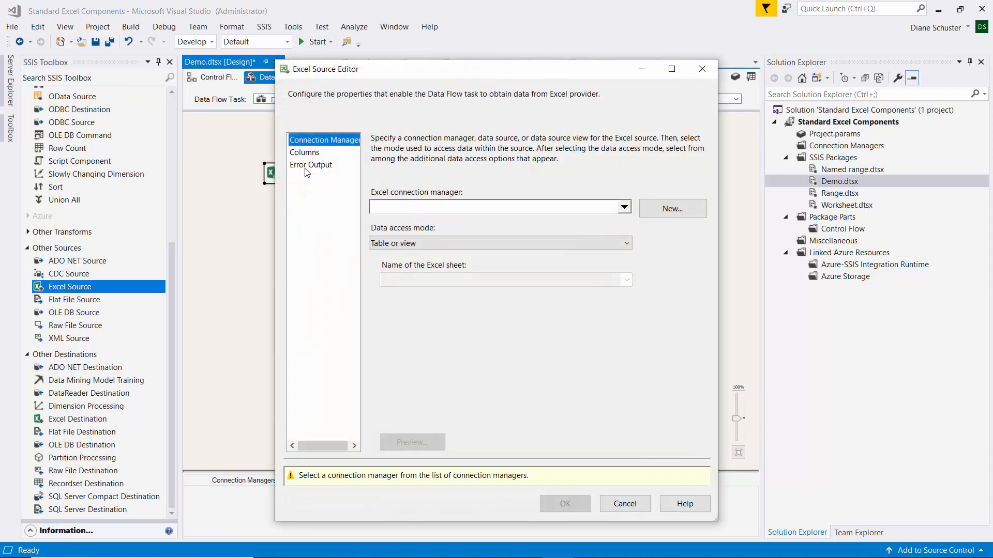
left_click(684, 212)
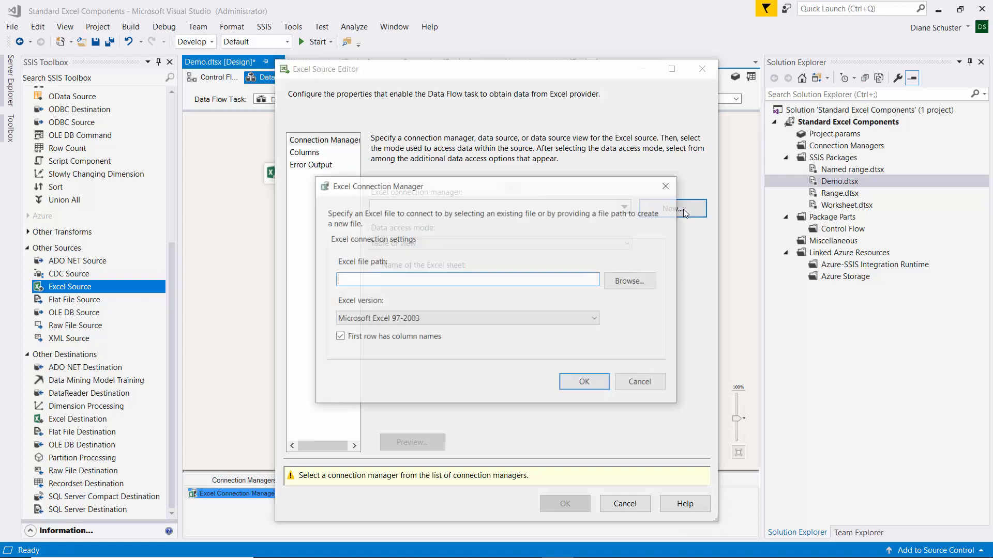
left_click(627, 282)
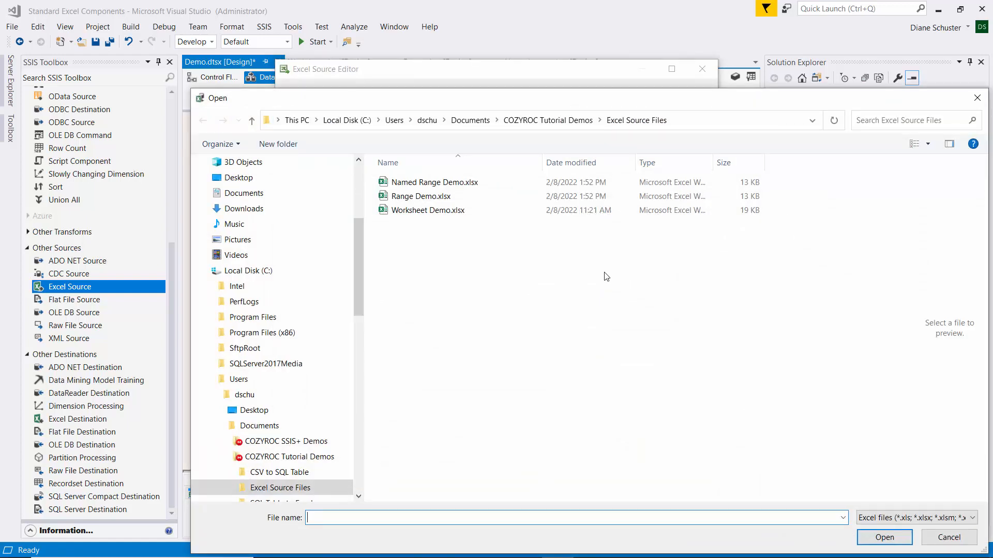
left_click(423, 184)
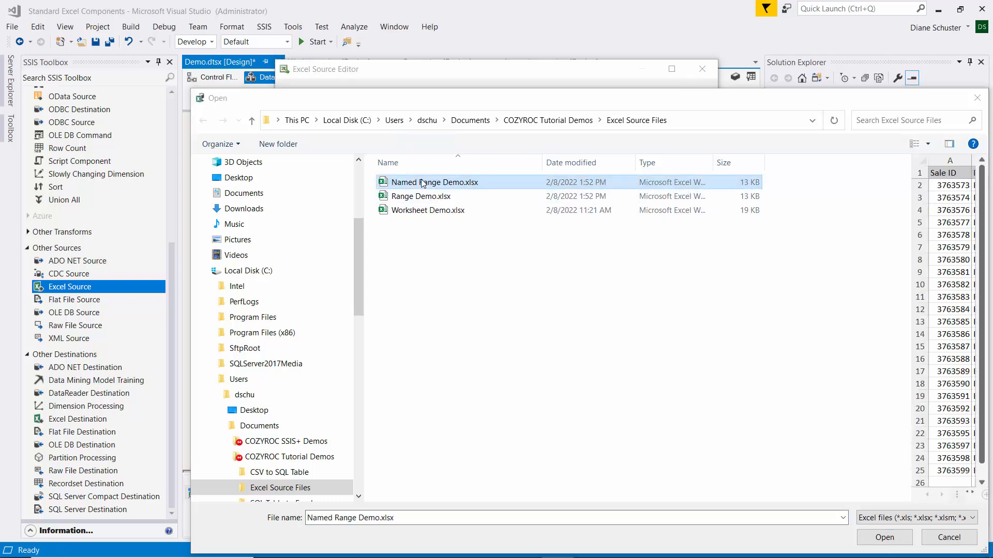
key("Return")
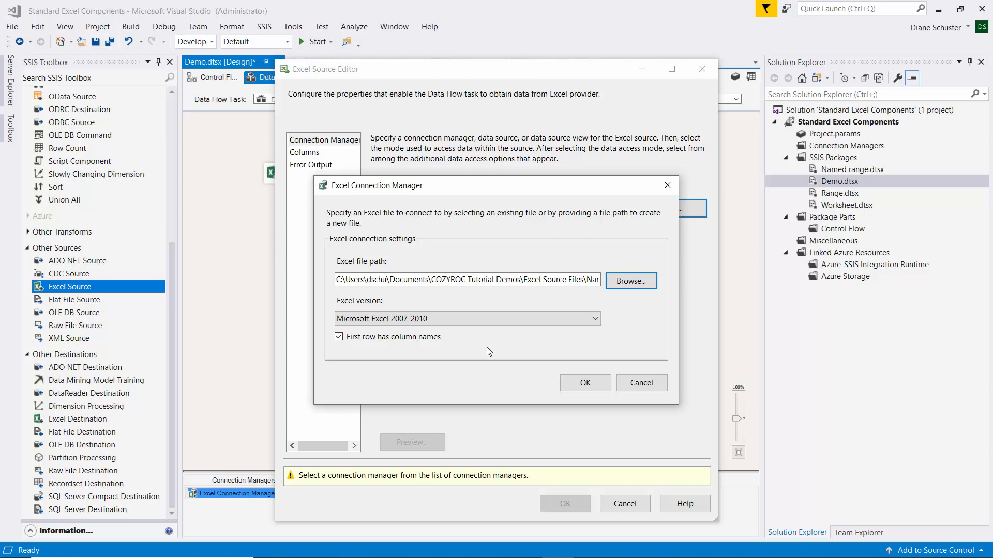
left_click(584, 384)
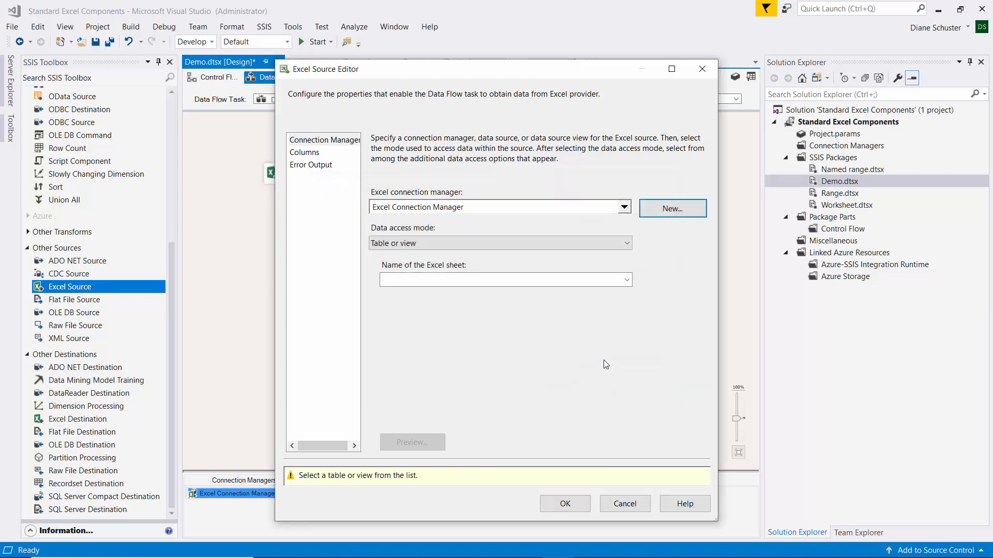
- Choose the GeorgeData named range as the Excel Source's sheet and preview its data
left_click(626, 279)
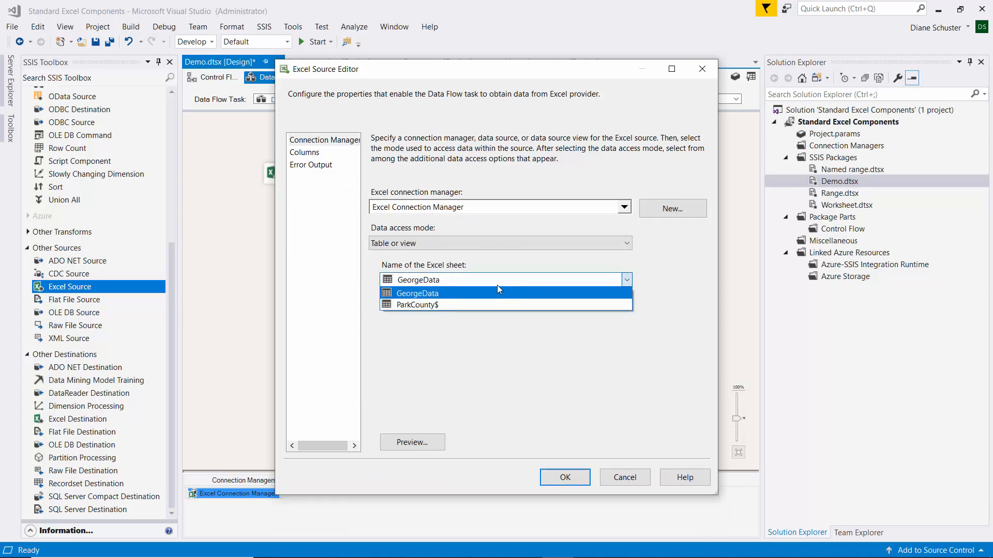
left_click(419, 294)
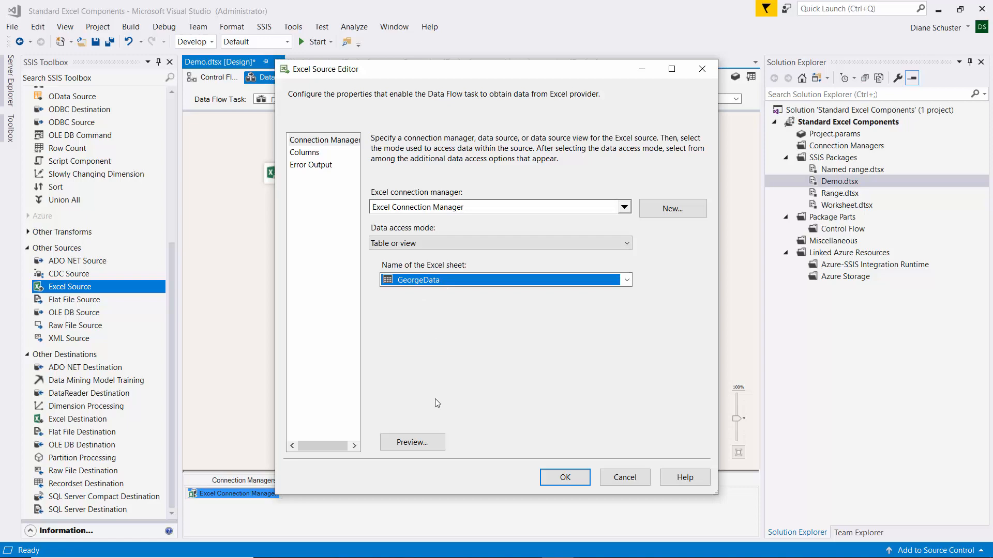
left_click(425, 443)
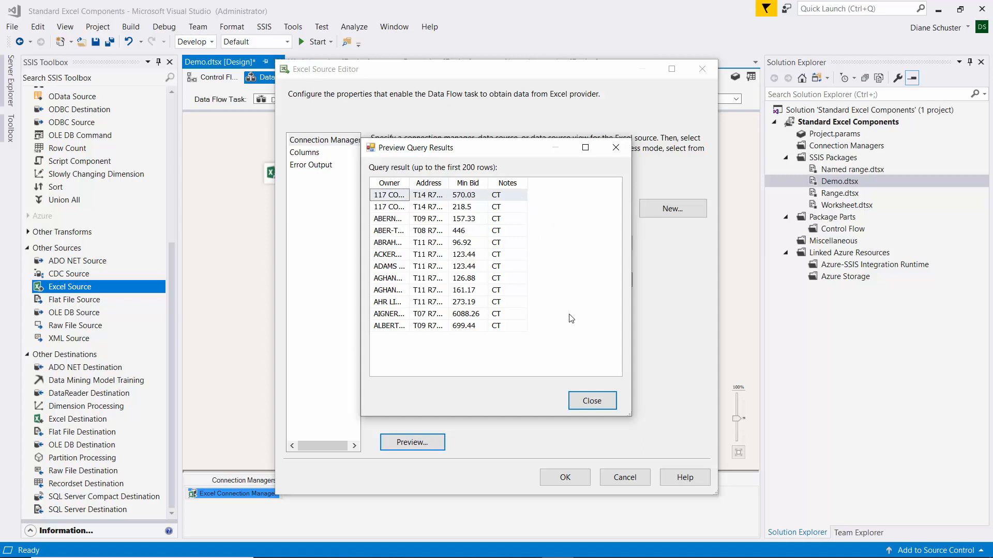
left_click(600, 403)
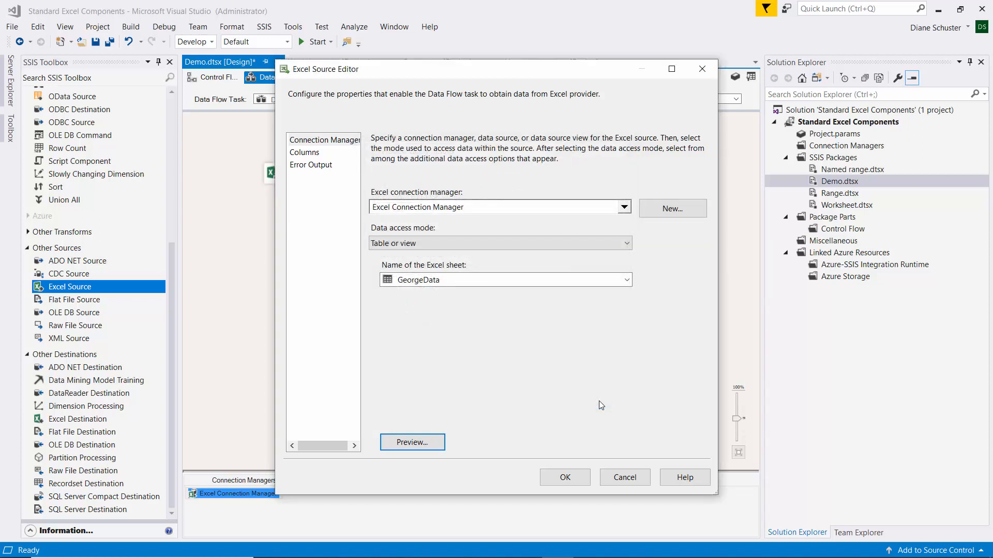
- Review and accept the Excel Source's columns, and connect the source's data output to a new OLE DB Destination
left_click(306, 153)
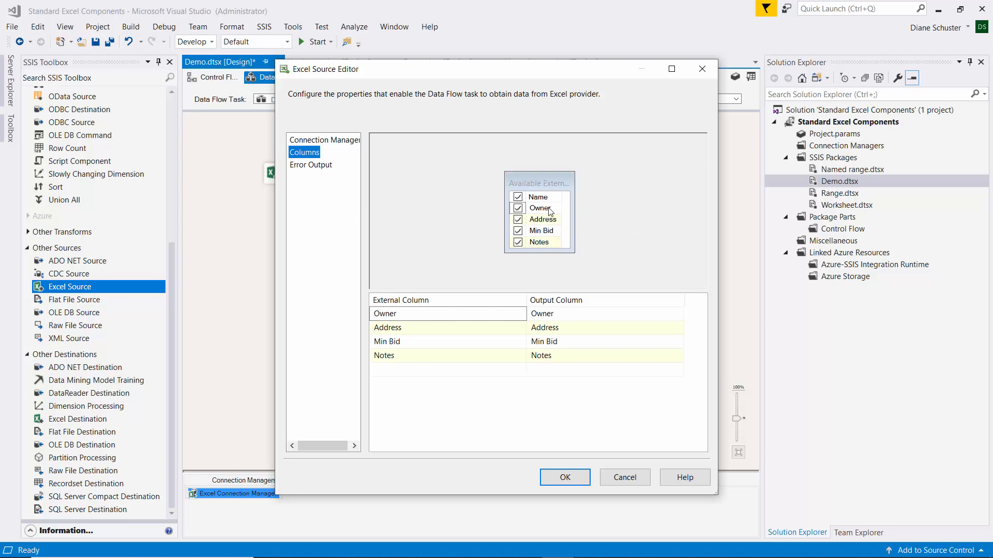
left_click(578, 479)
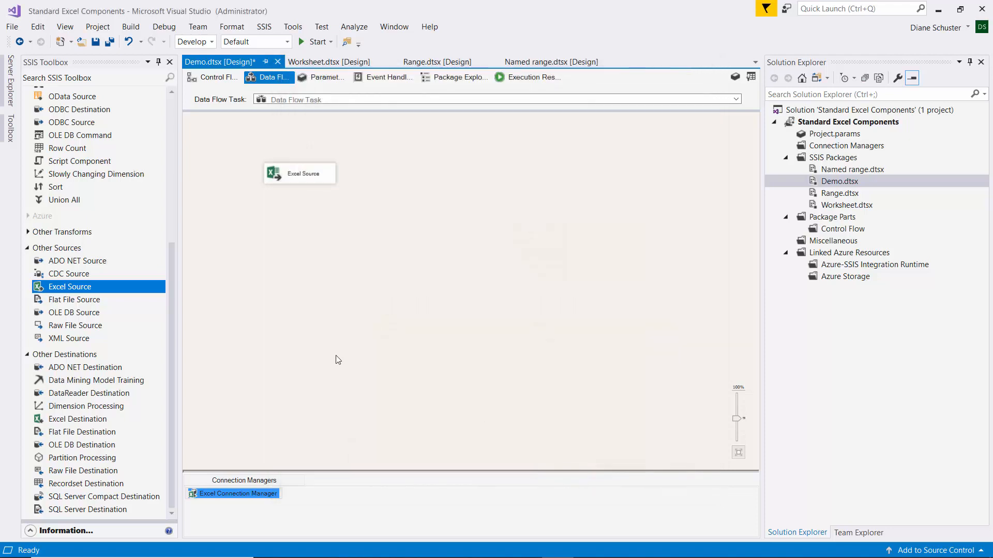
left_click_drag(68, 445, 249, 213)
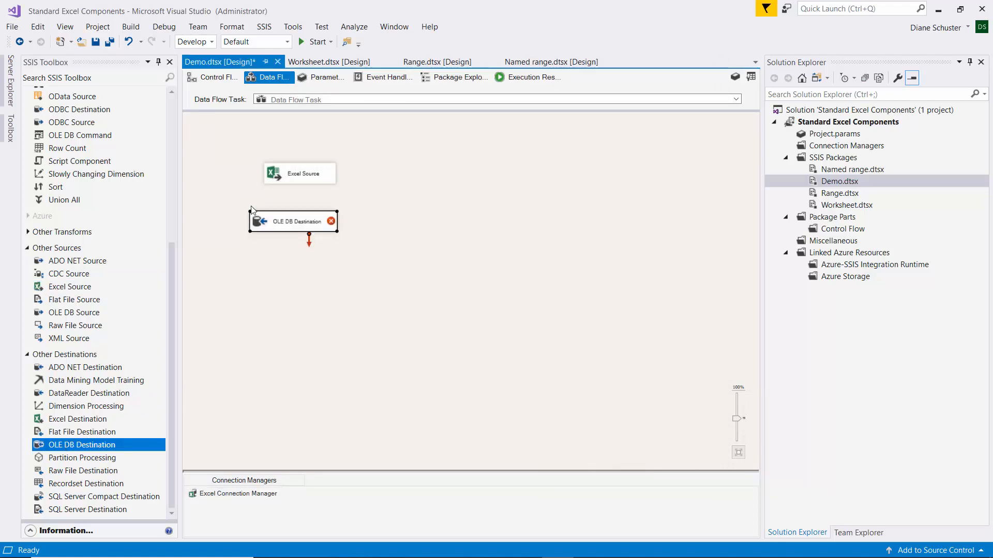
left_click(293, 175)
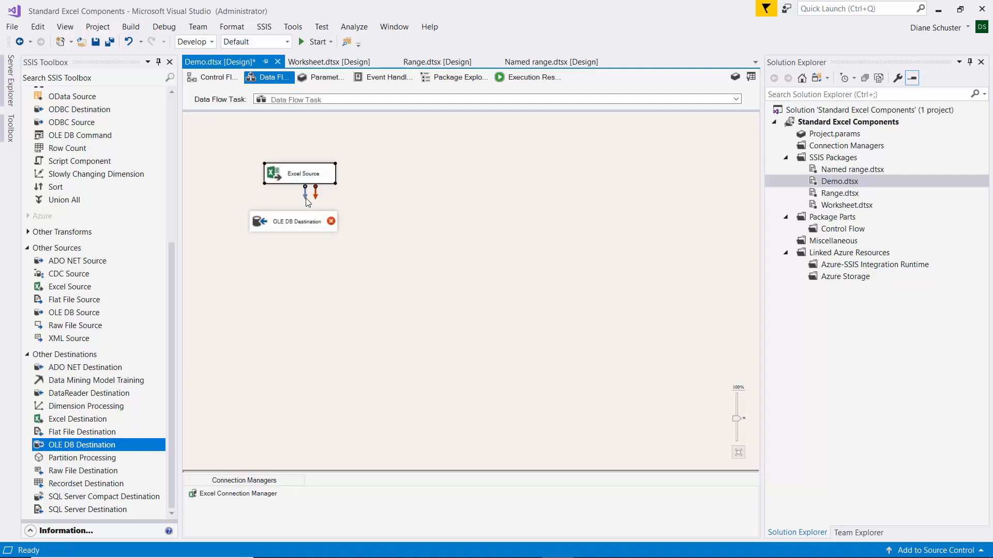
left_click_drag(305, 199, 306, 217)
- Give the OLE DB Destination a new connection manager for the NewTutorials database and choose the [dbo].[Named Range Data] table
double_click(318, 222)
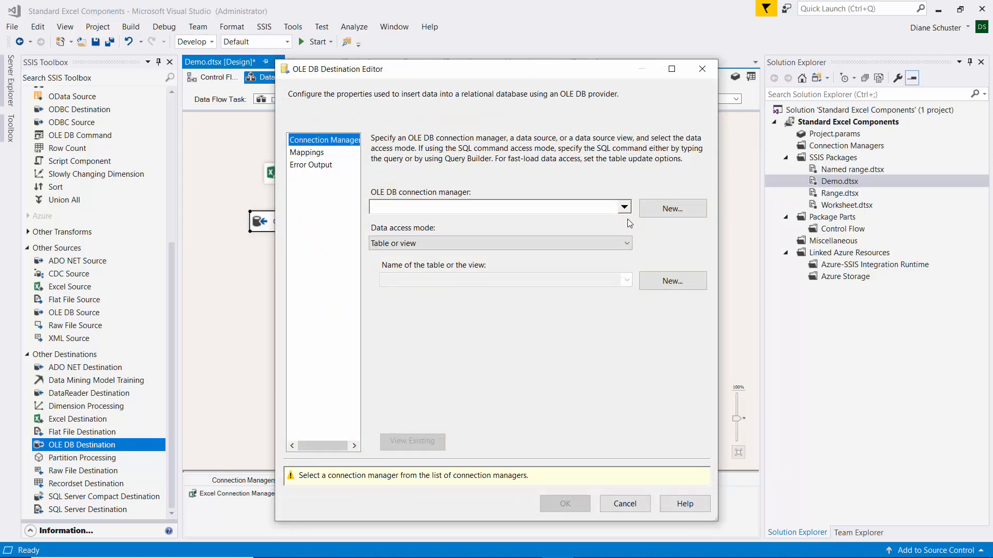
left_click(673, 210)
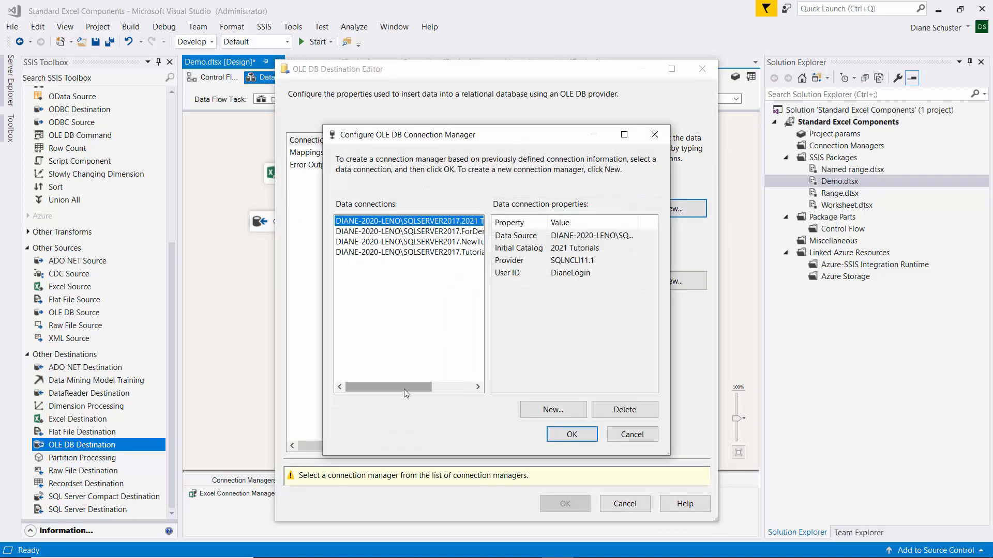
left_click_drag(404, 389, 448, 389)
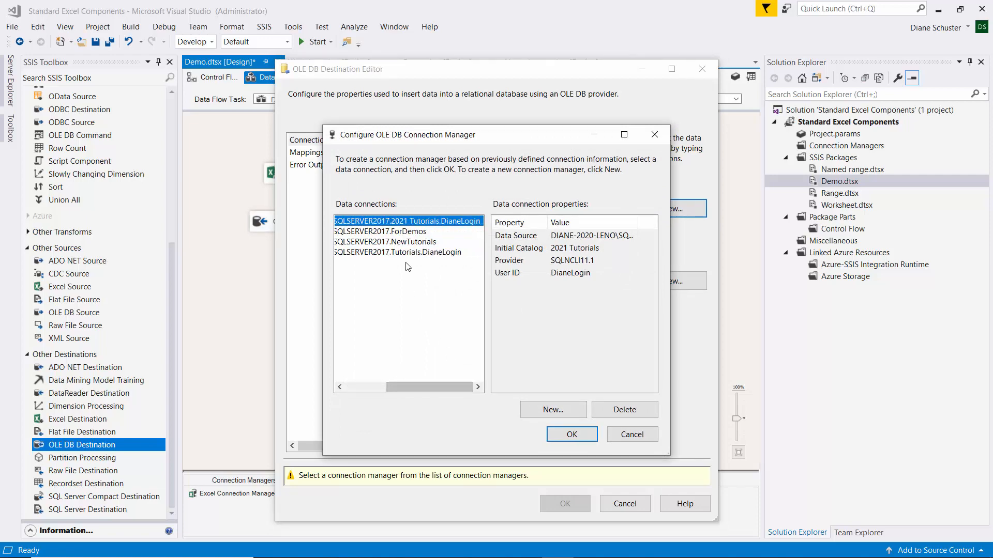
double_click(403, 242)
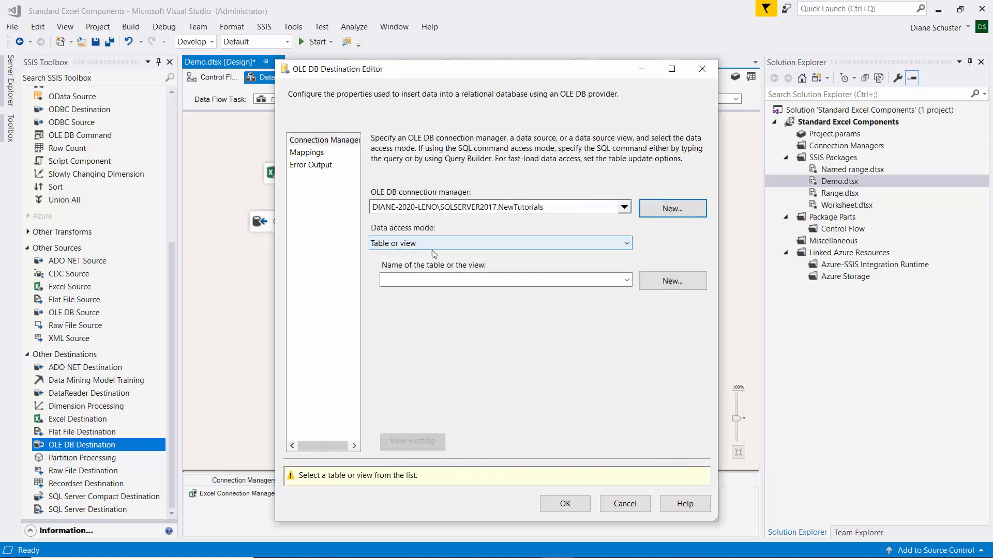
left_click(627, 281)
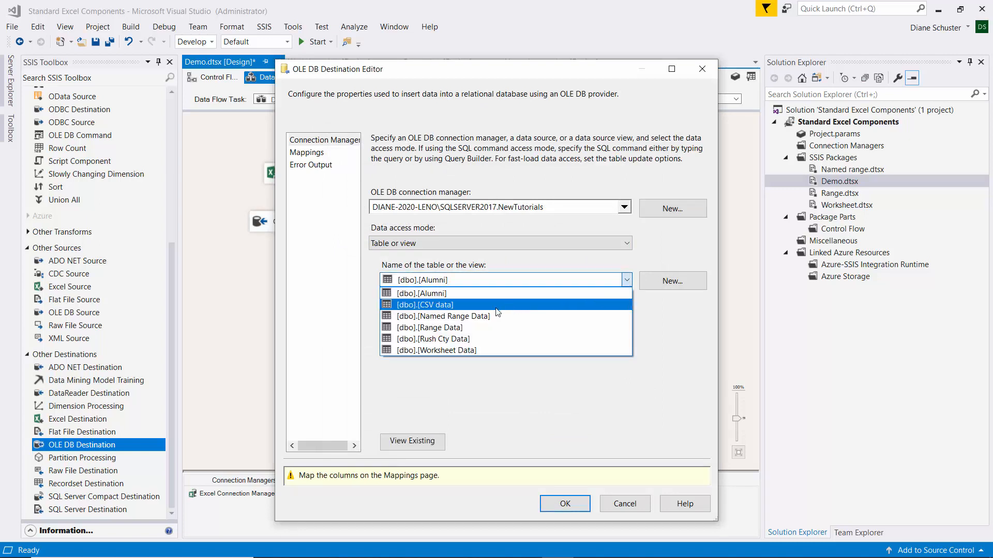
left_click(454, 316)
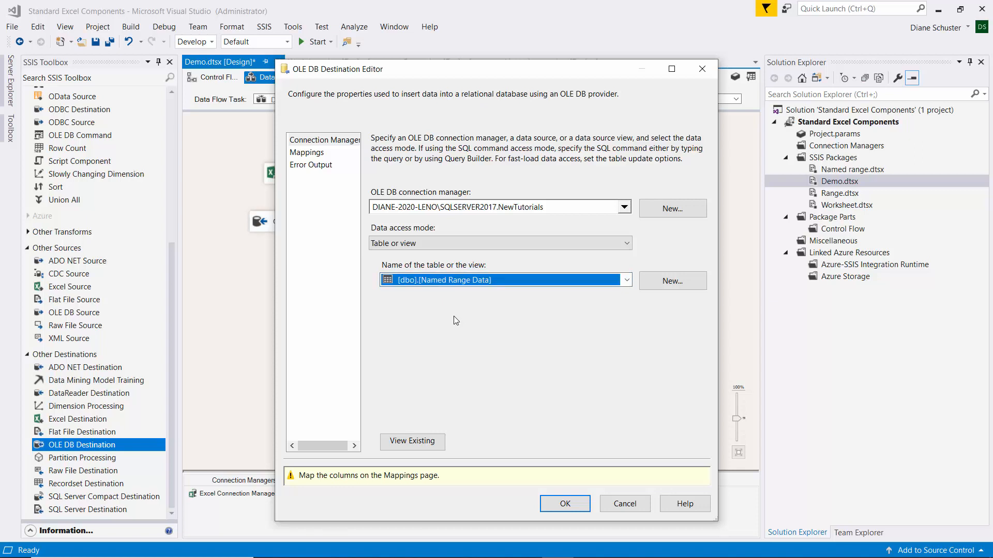
- View the existing rows of the destination table, and accept the automatic column mappings for Owner, Address, Min Bid and Notes
left_click(424, 442)
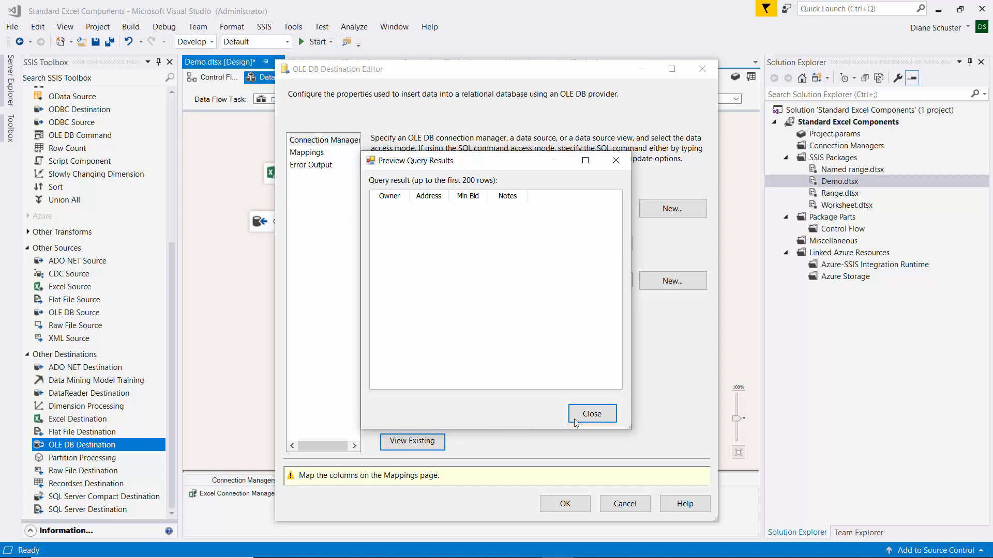
left_click(601, 417)
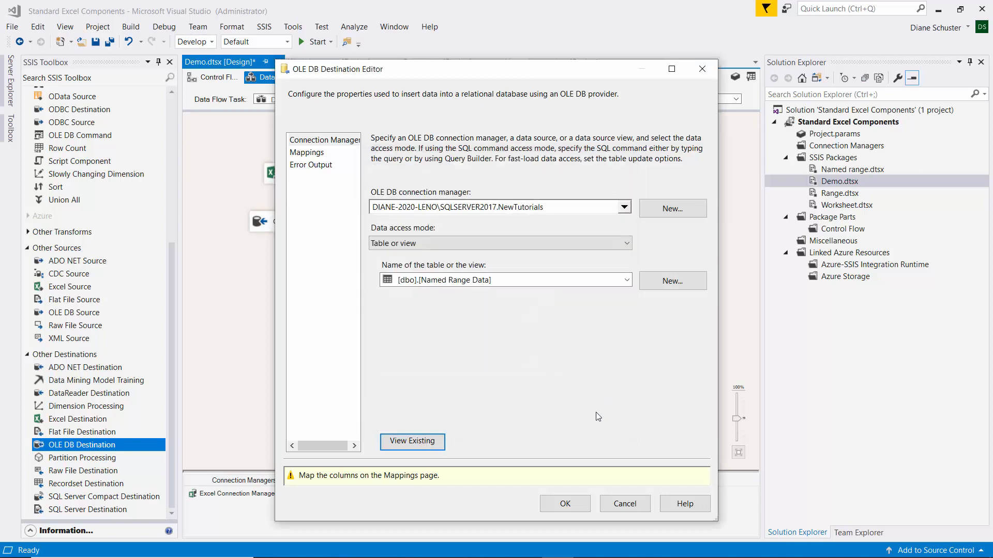
left_click(311, 154)
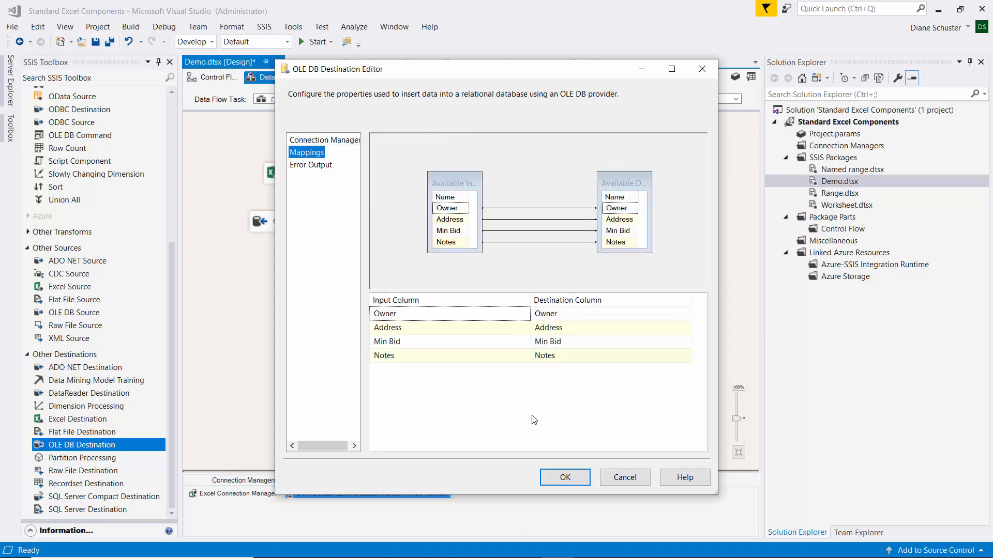
left_click(582, 480)
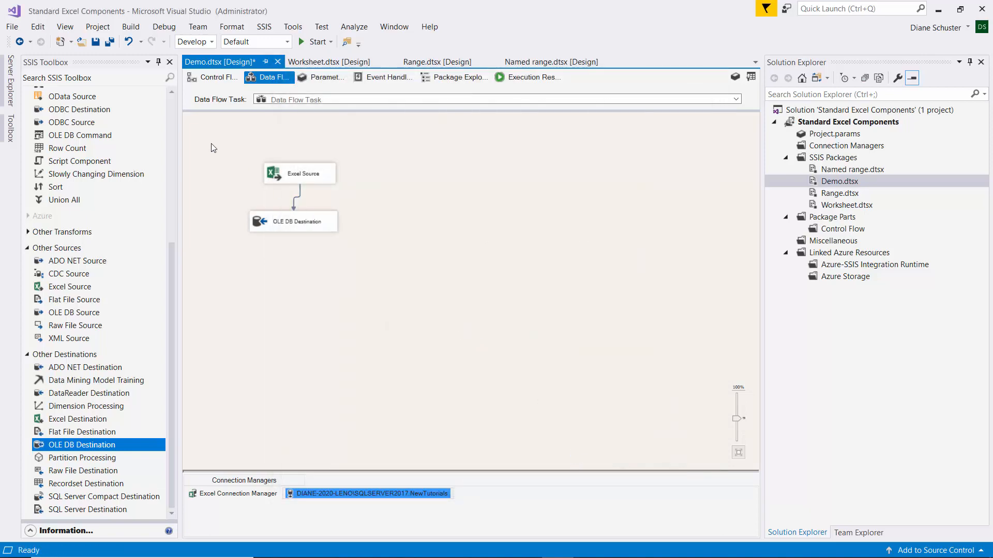
- Save all files, execute the Demo.dtsx package, and stop debugging when the run ends
left_click(111, 43)
left_click(833, 182)
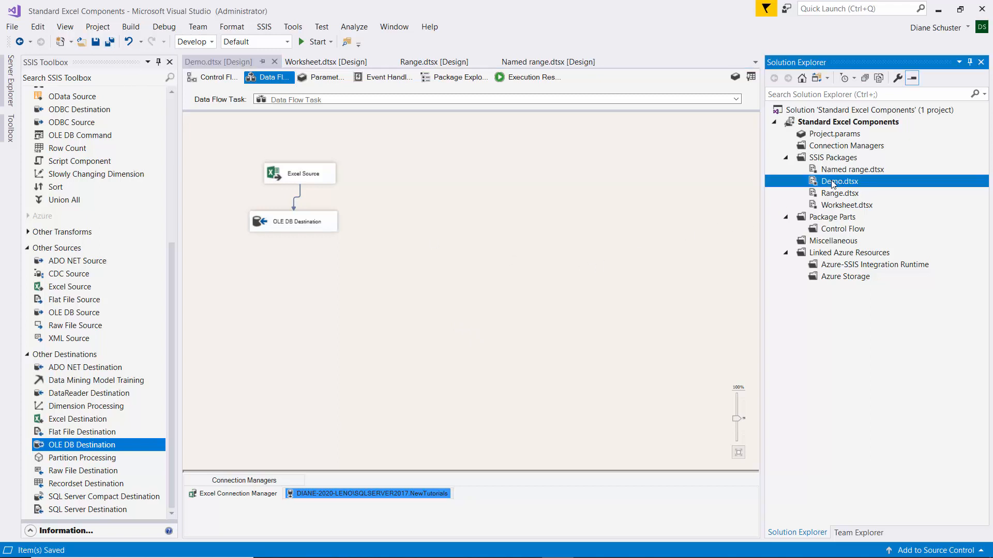
right_click(831, 182)
left_click(670, 234)
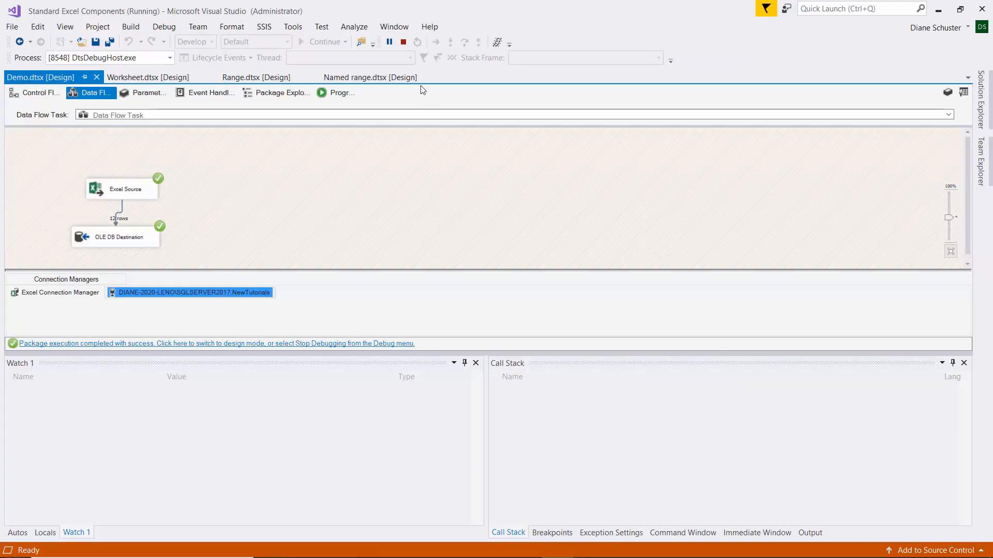
left_click(404, 42)
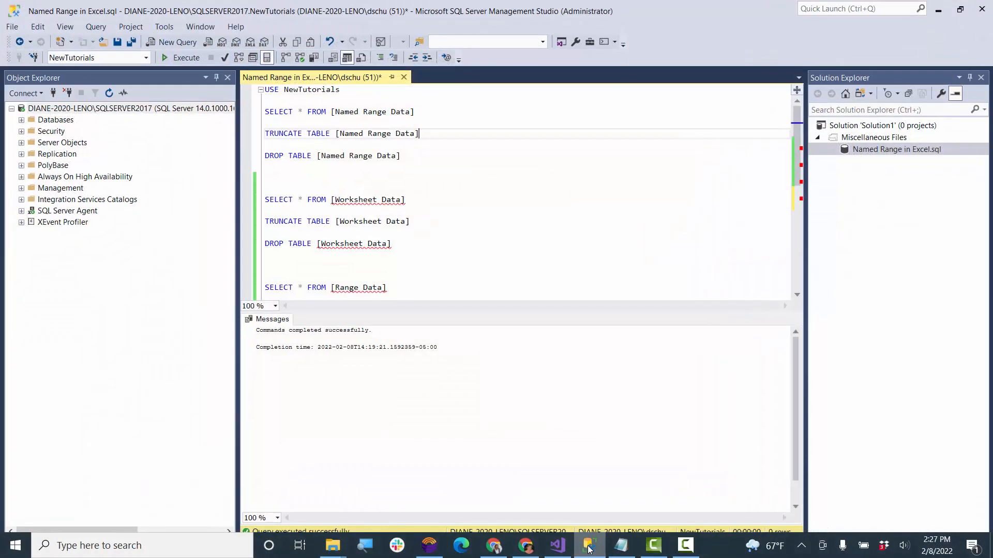
- Switch to SQL Server Management Studio and run only the SELECT * FROM [Named Range Data] query
left_click(590, 546)
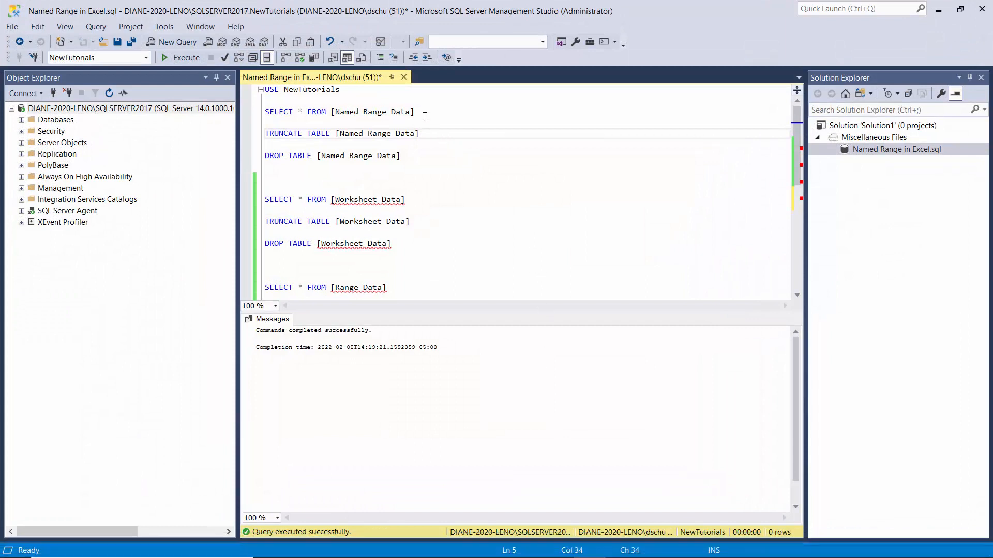
left_click_drag(424, 117, 264, 112)
left_click(182, 59)
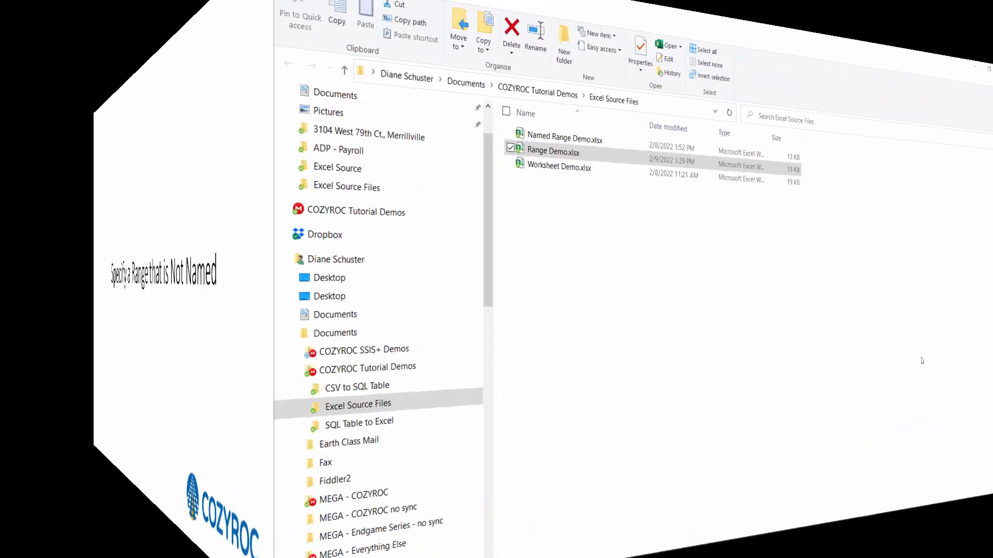
- Open Range Demo.xlsx, examine the Owner to Notes headers in C1:F1, close the workbook, and return to Visual Studio
double_click(250, 158)
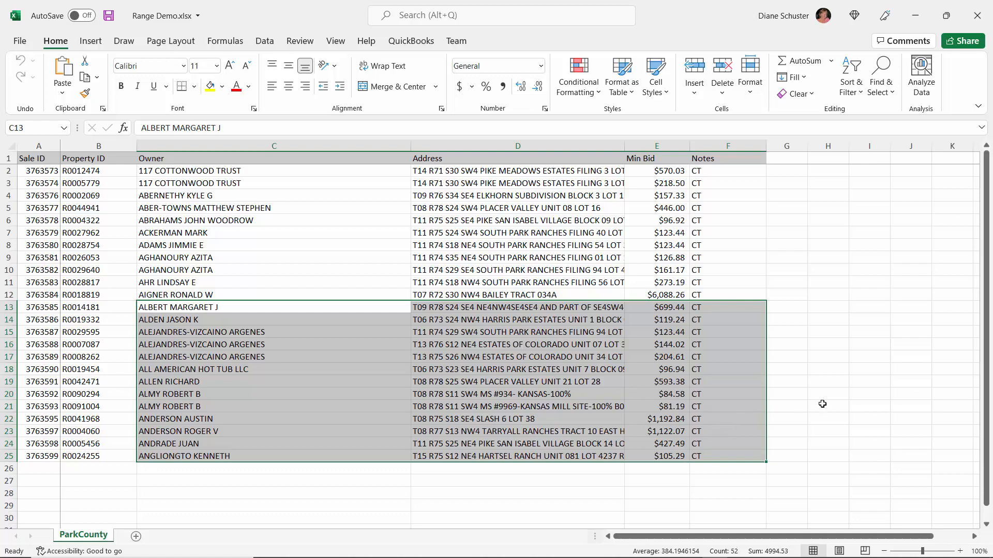
left_click_drag(271, 155, 739, 155)
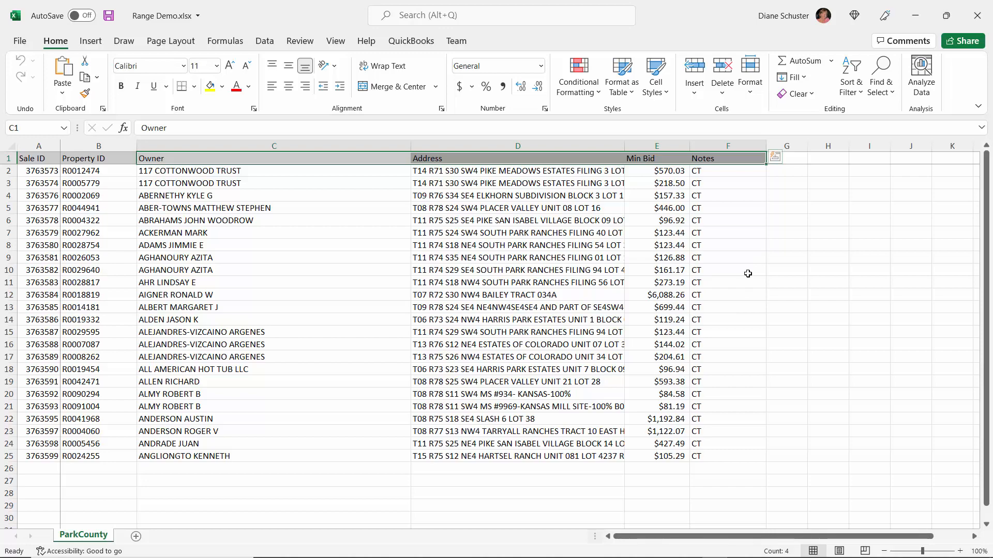
left_click(989, 7)
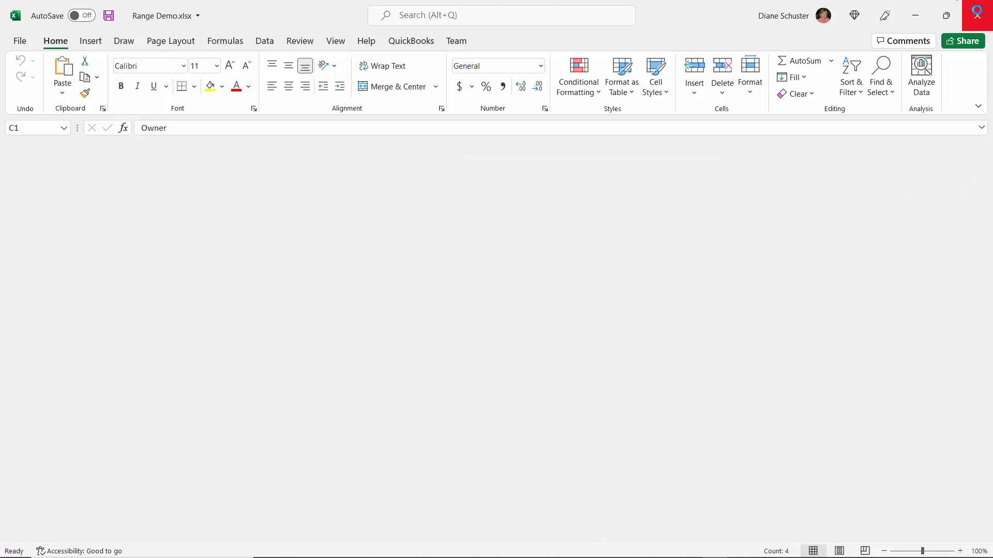
left_click(913, 10)
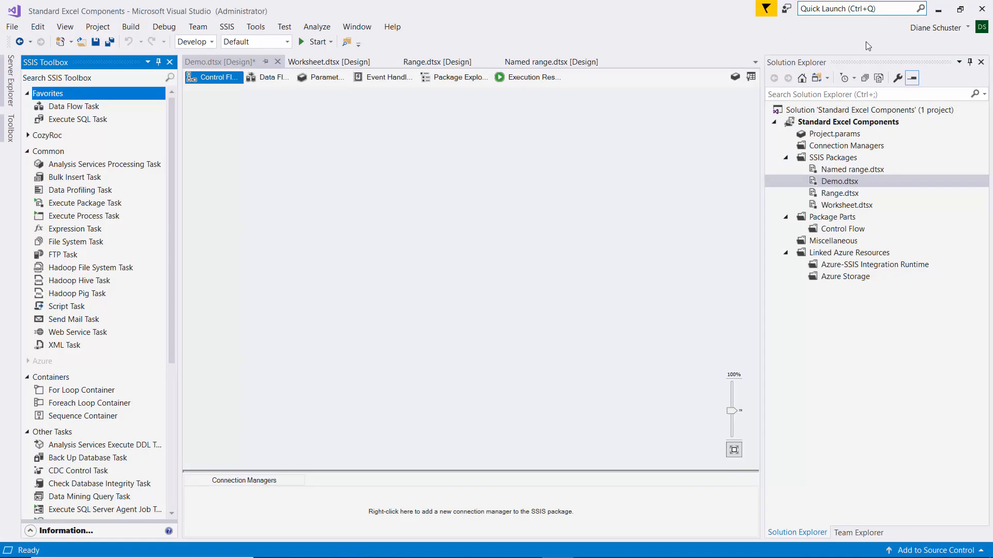
- Add a Data Flow Task to the empty Demo.dtsx control flow and place an Excel Source in its data flow
left_click_drag(80, 107, 266, 164)
double_click(344, 174)
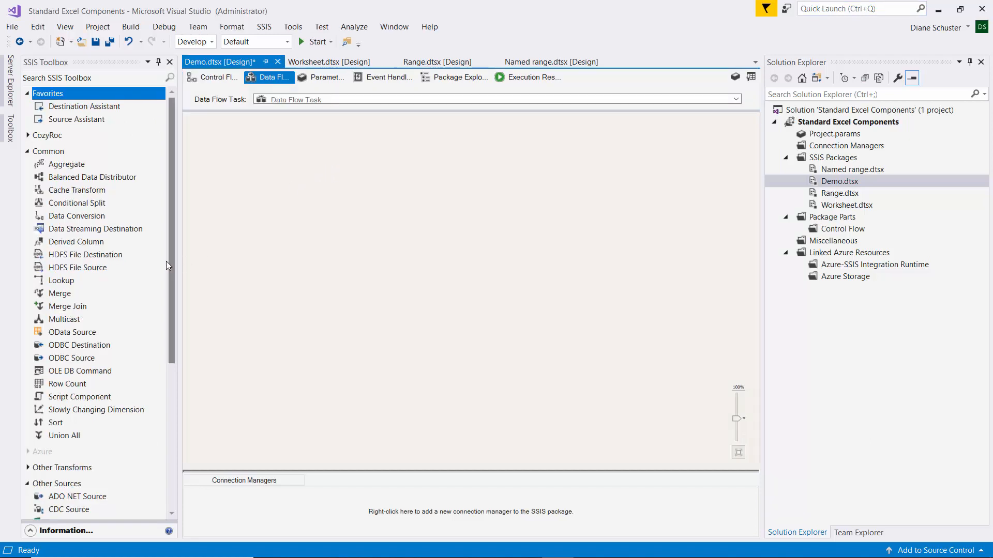
left_click_drag(170, 256, 155, 437)
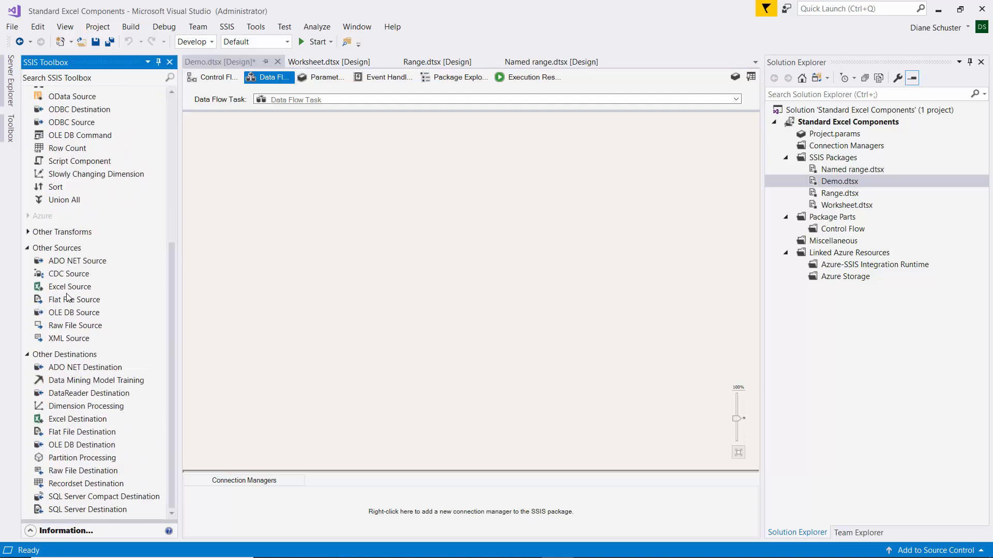
left_click_drag(62, 288, 269, 182)
- Assign the Excel Source a new Excel connection manager for Range Demo.xlsx with the first row not treated as column names
double_click(313, 180)
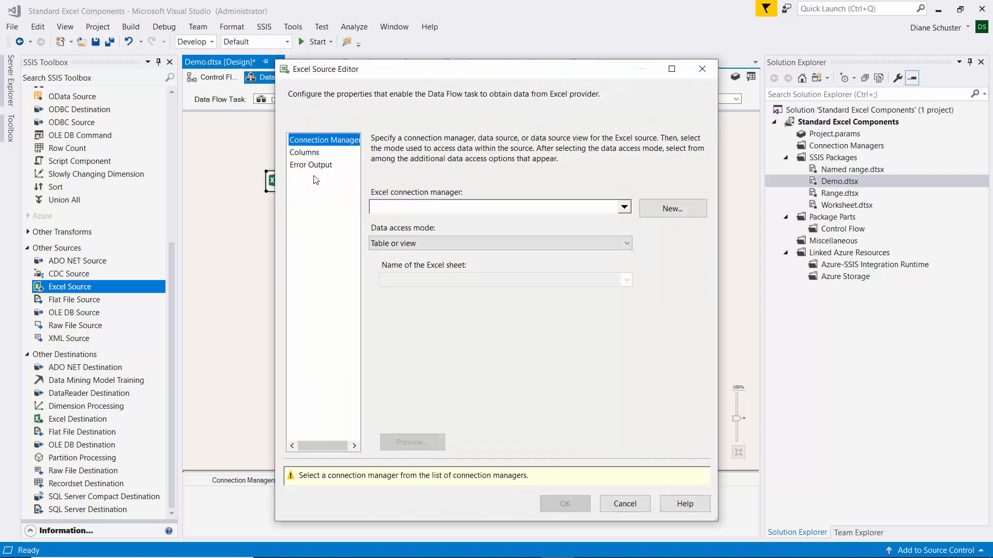
left_click(675, 208)
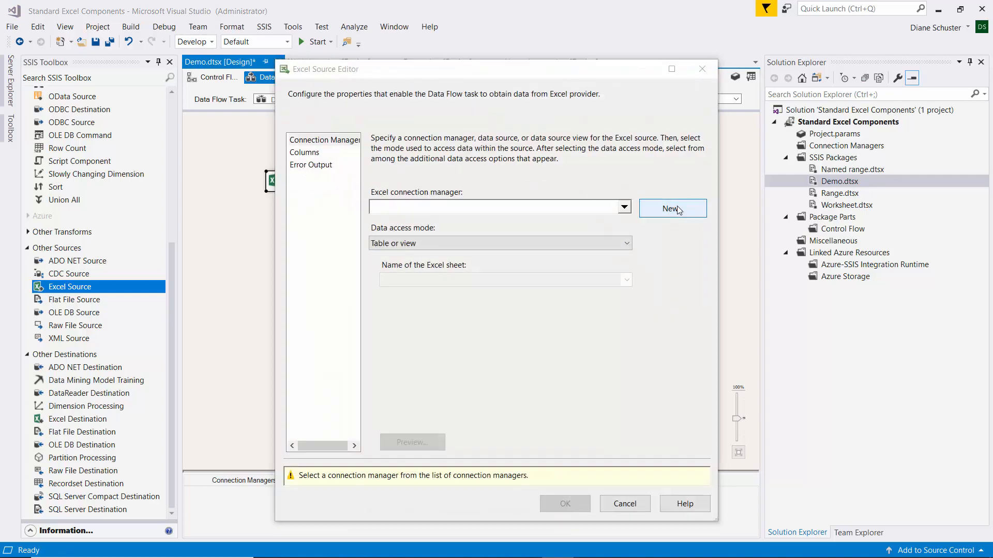
left_click(631, 281)
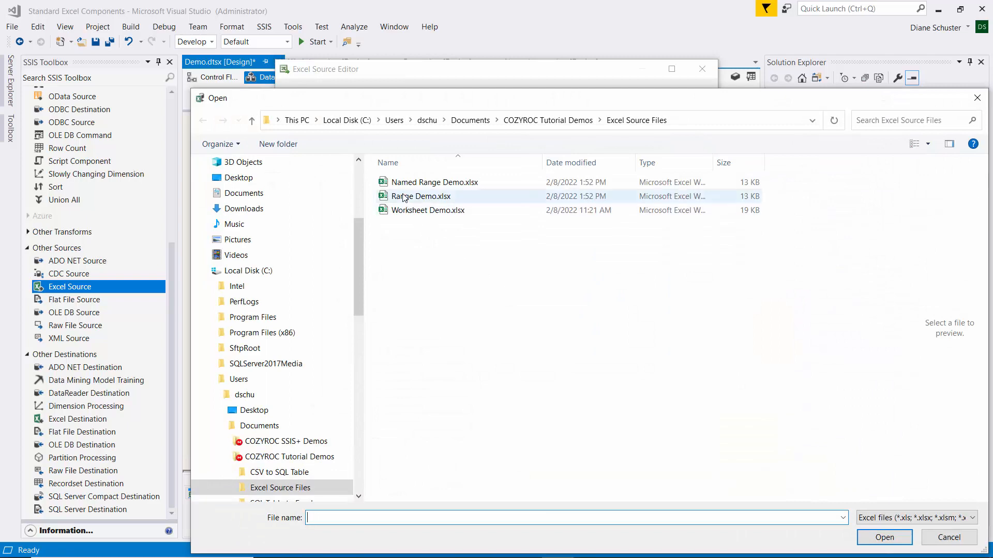
left_click(404, 197)
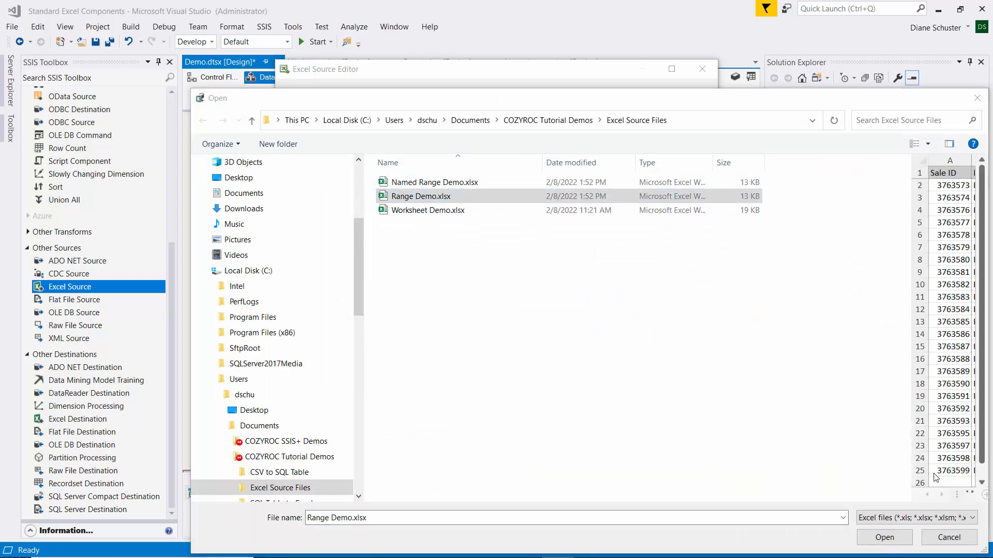
left_click(884, 537)
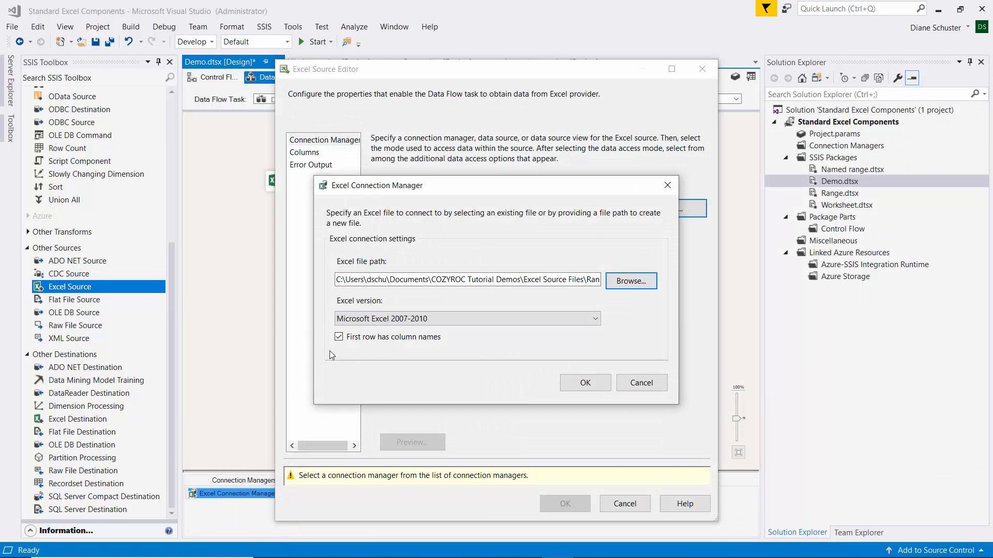
left_click(339, 337)
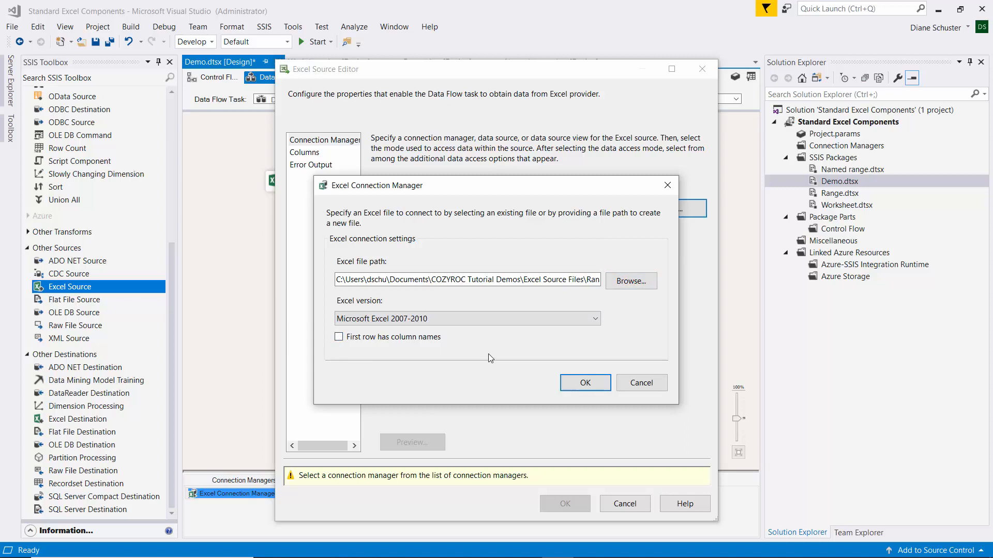
left_click(590, 384)
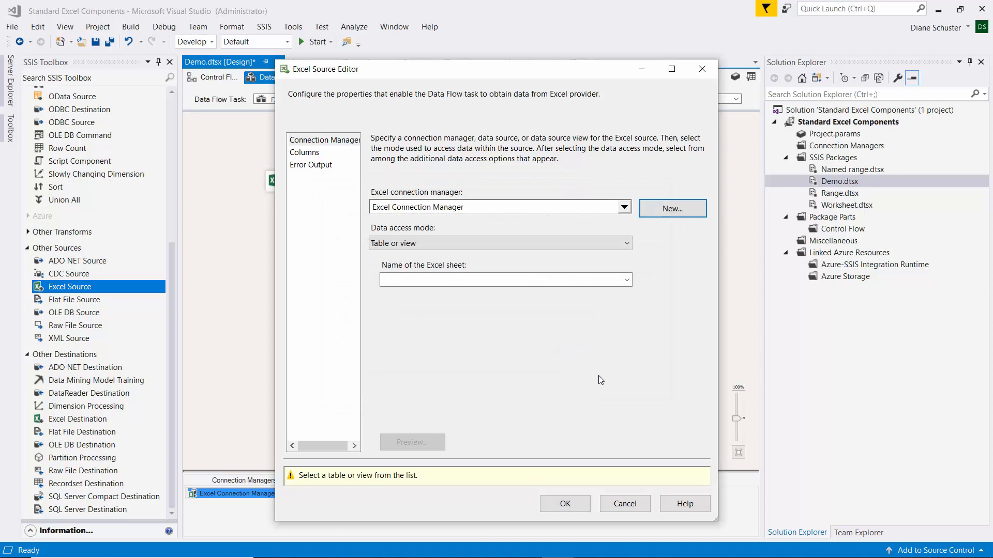
- Set the Excel Source's data access mode to SQL command and enter the query SELECT * FROM [ParkCounty$C13:F25]
left_click(627, 244)
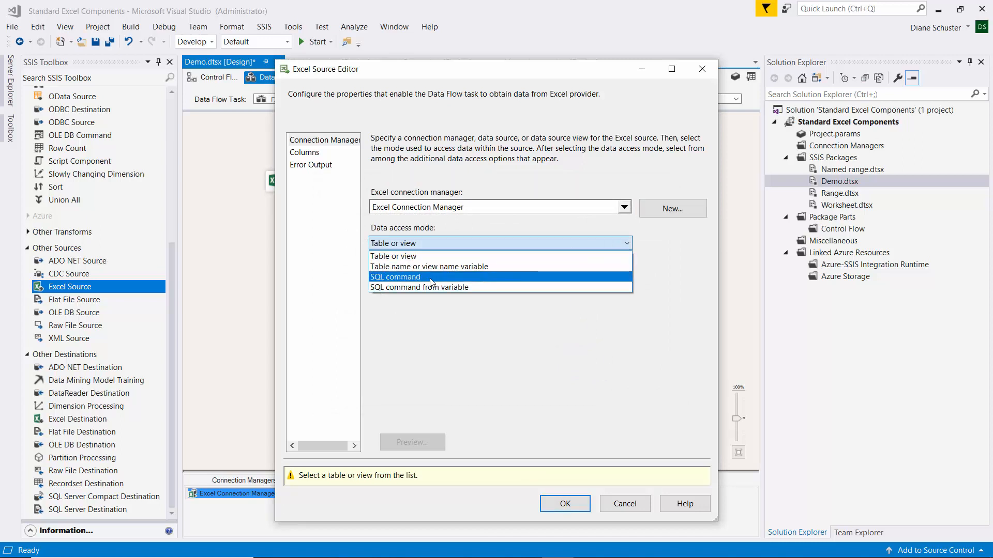
left_click(400, 278)
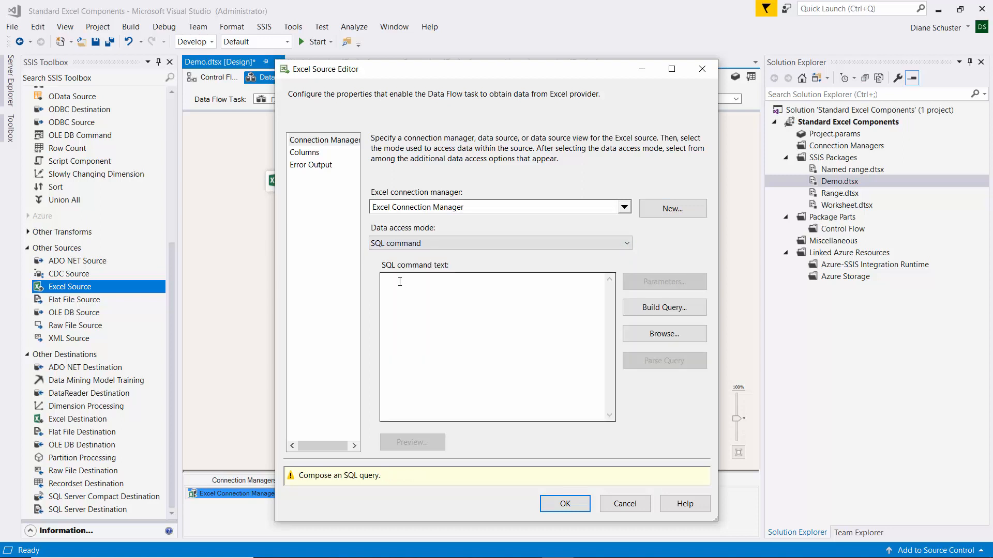
left_click(398, 284)
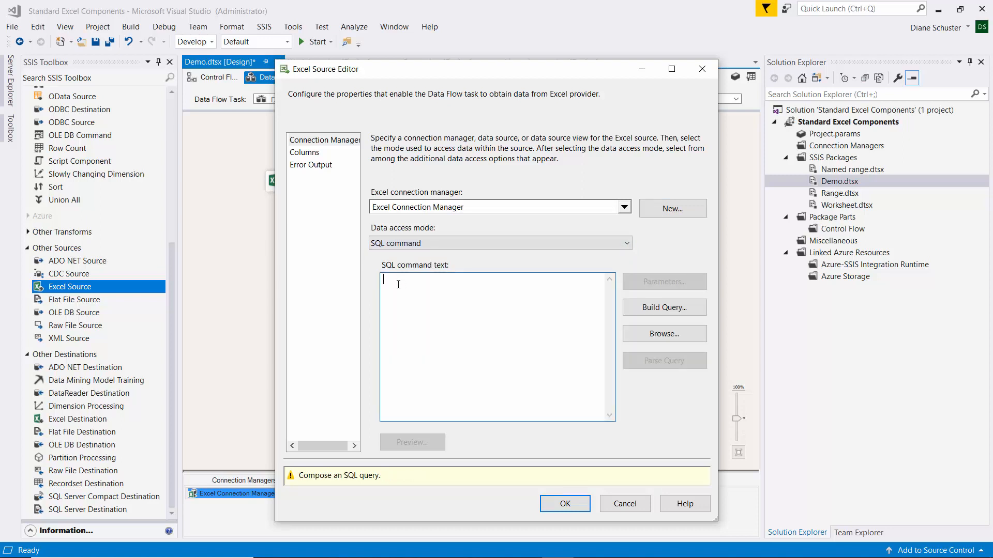
type("SELECT * FROM [ParkCounty$C13:F25]")
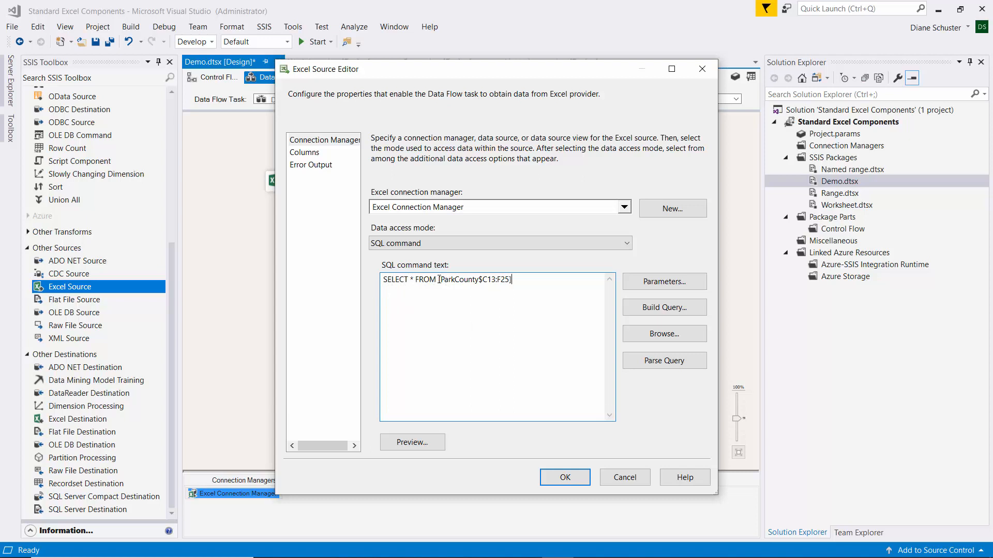
left_click_drag(439, 279, 479, 279)
left_click(482, 282)
- Preview the range query's results and accept the Excel Source with columns F1 to F4 included
left_click(432, 448)
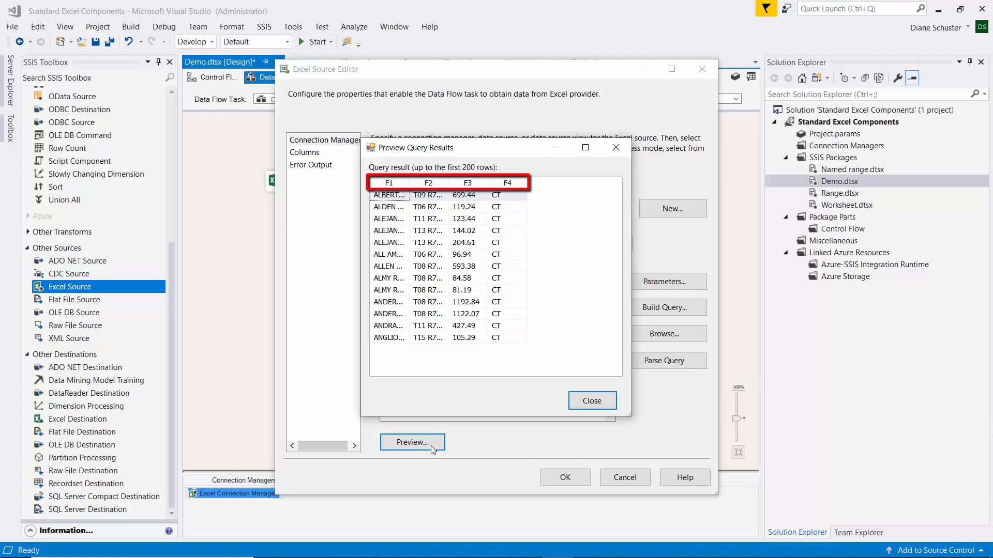
left_click(592, 401)
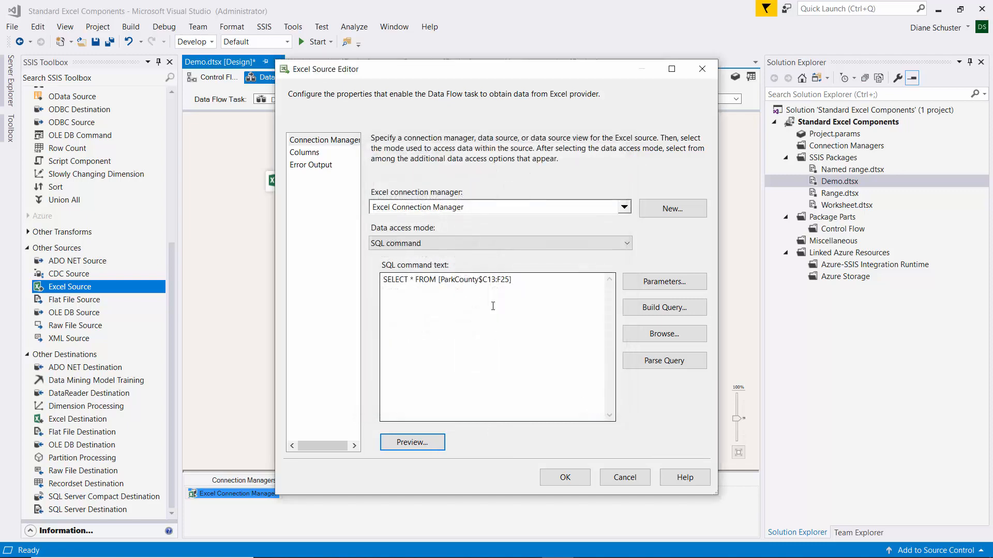
left_click(314, 153)
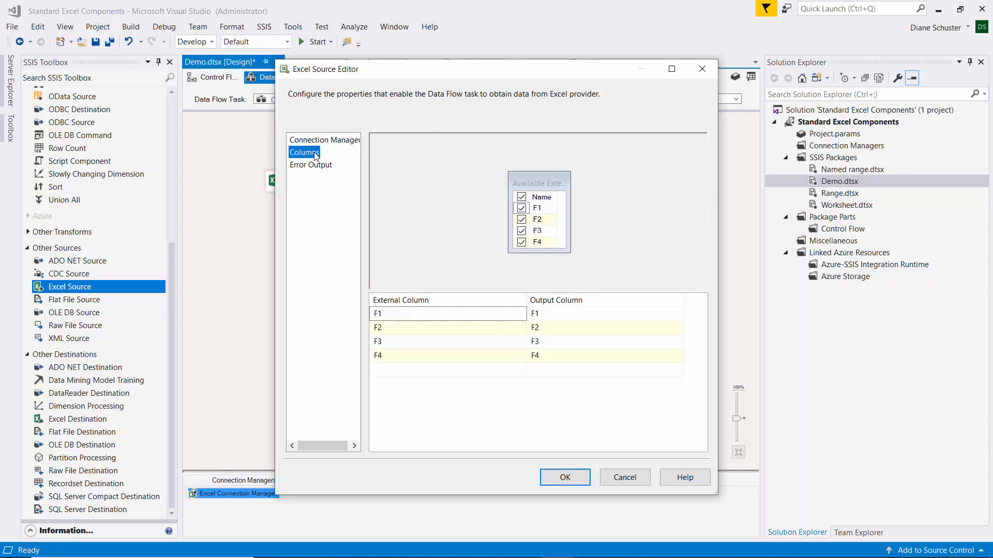
left_click(565, 478)
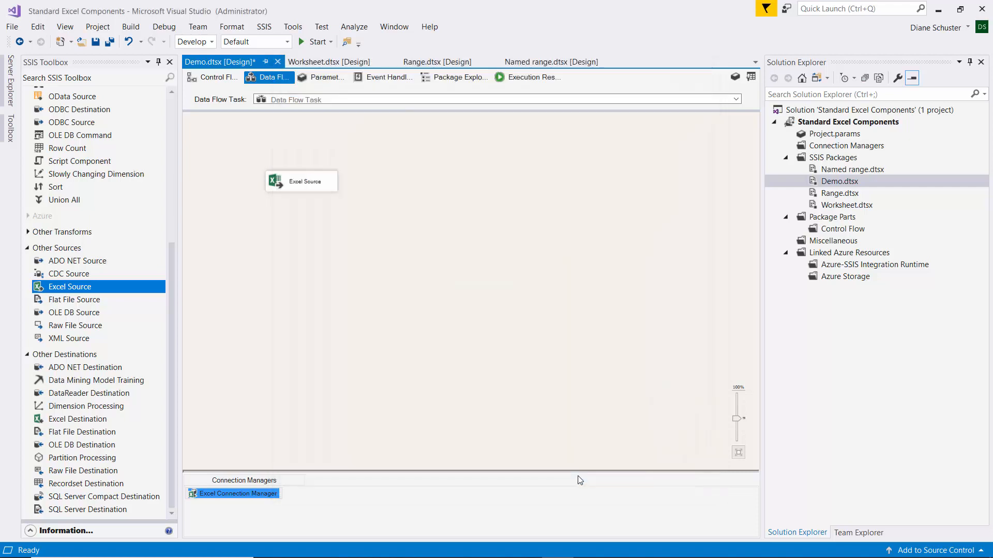
- Inspect the properties of output column F1 in the Excel Source's Advanced Editor, leaving it without changes
right_click(329, 183)
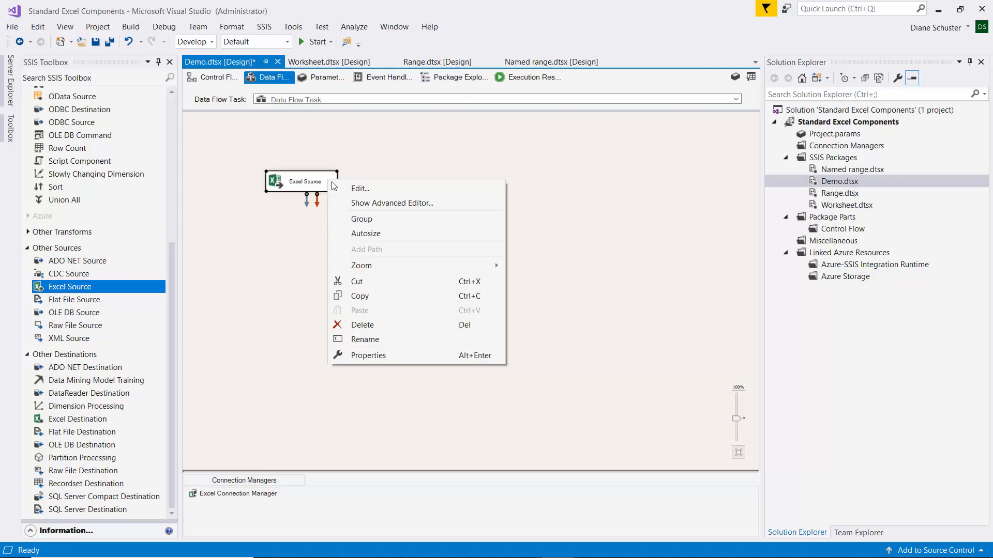
left_click(365, 202)
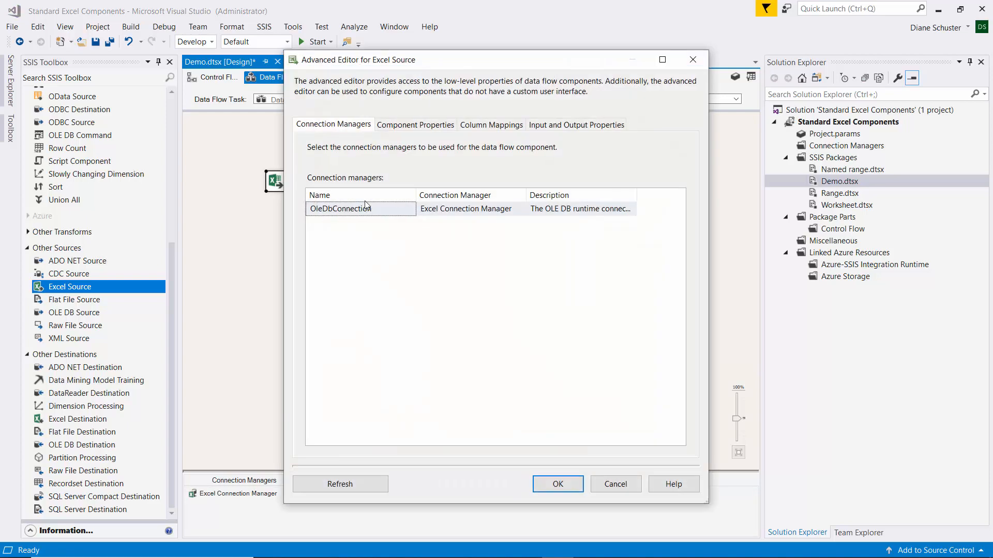
left_click(552, 126)
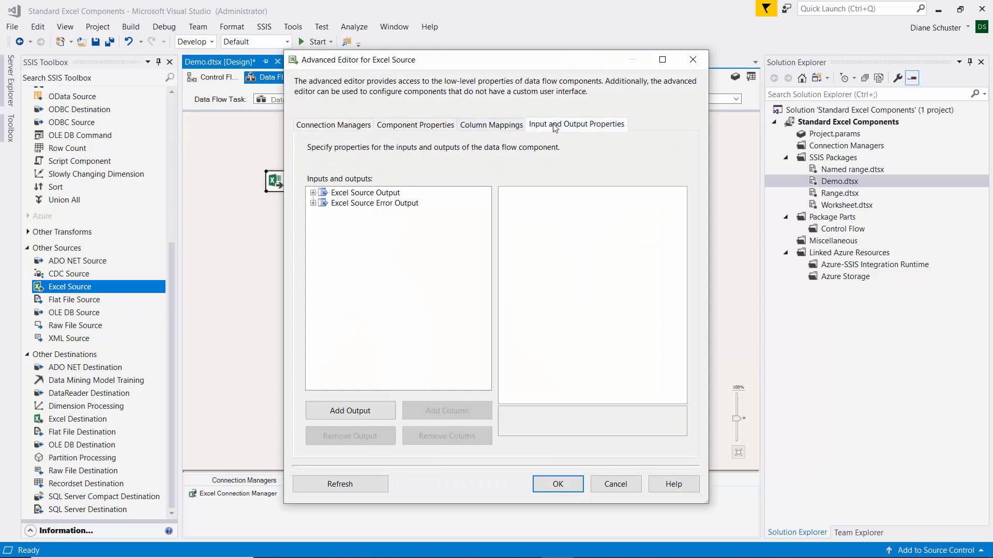
left_click(313, 193)
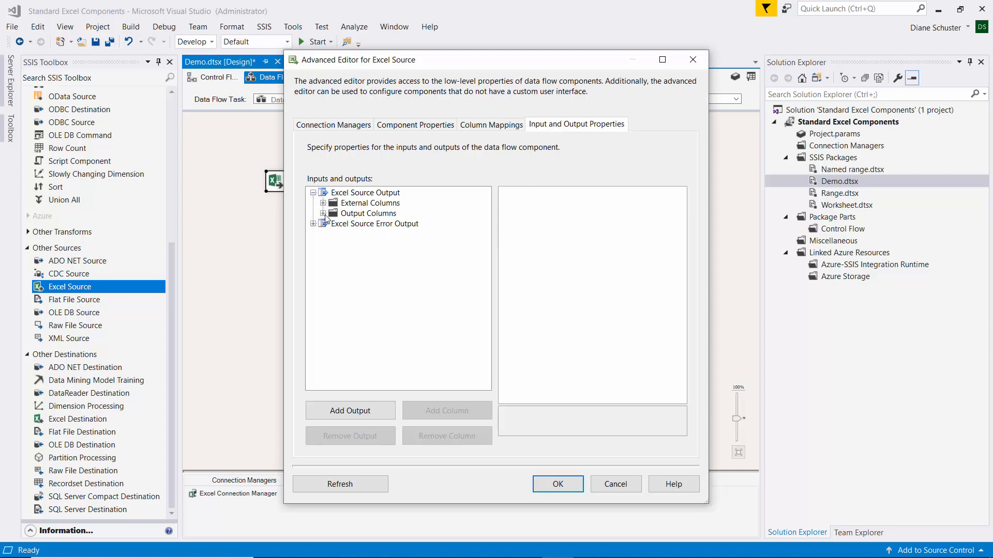
left_click(323, 213)
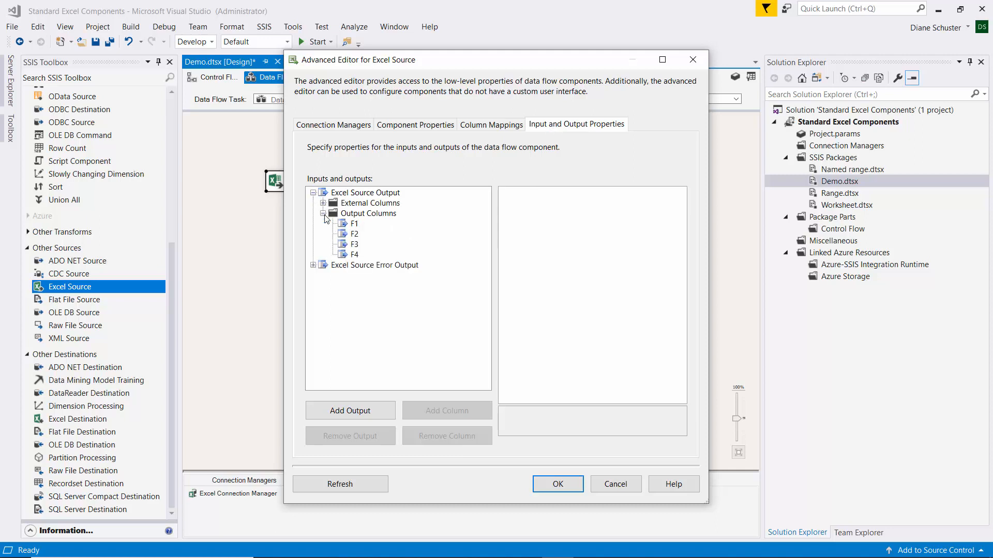
left_click(354, 224)
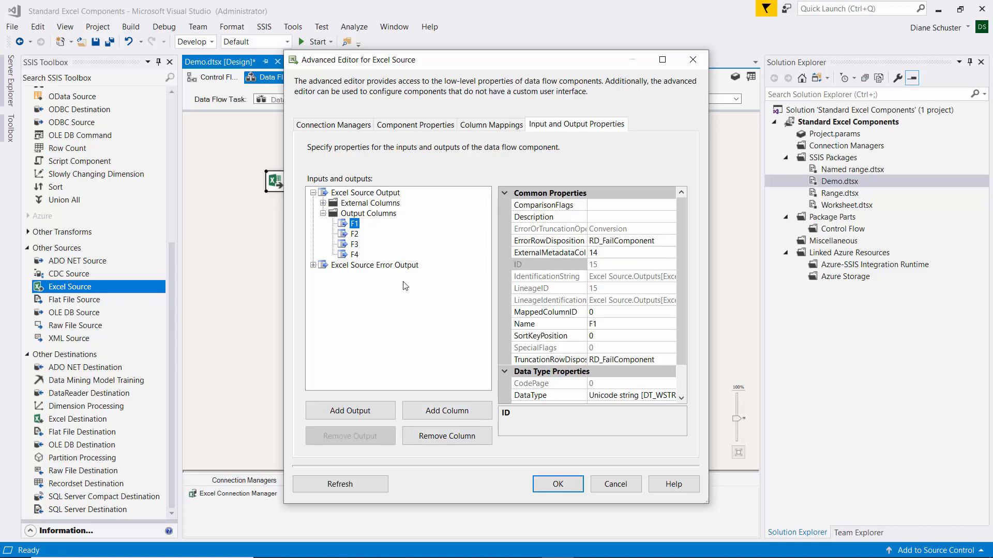
left_click(615, 485)
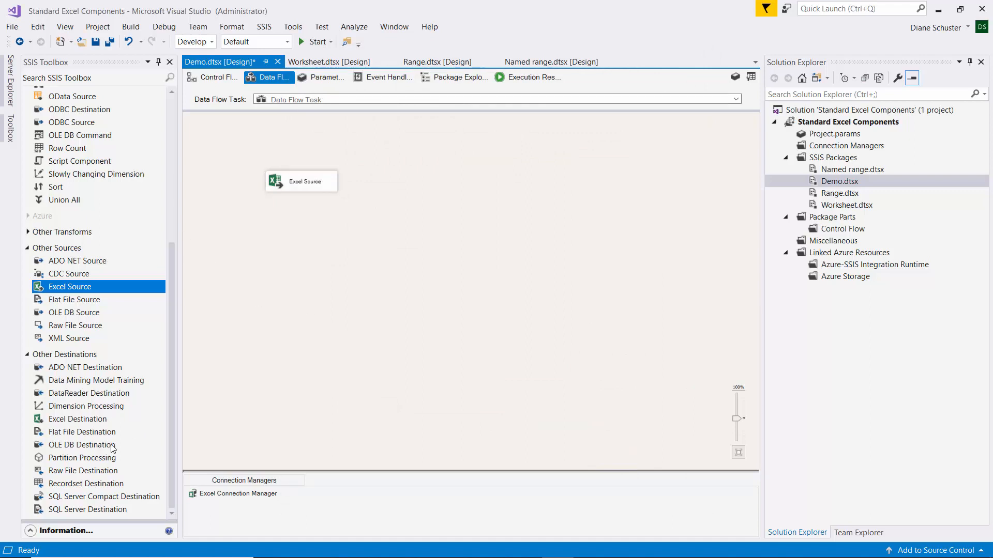
- Add an OLE DB Destination below the Excel Source and connect the source's data output to it
left_click(75, 446)
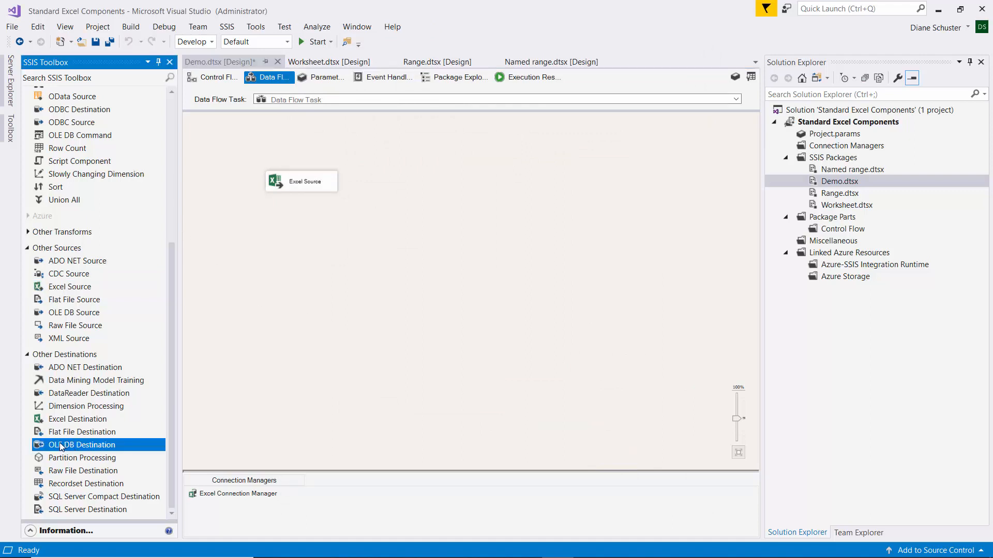
left_click_drag(60, 447, 306, 228)
left_click(306, 187)
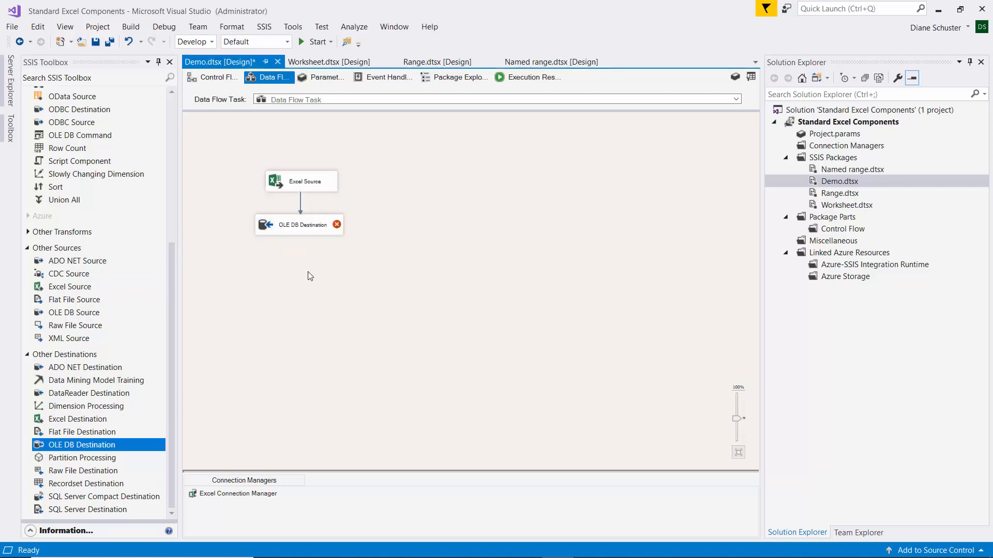
- Assign the OLE DB Destination a new connection manager based on the existing SQLSERVER2017 NewTutorials data connection
double_click(319, 224)
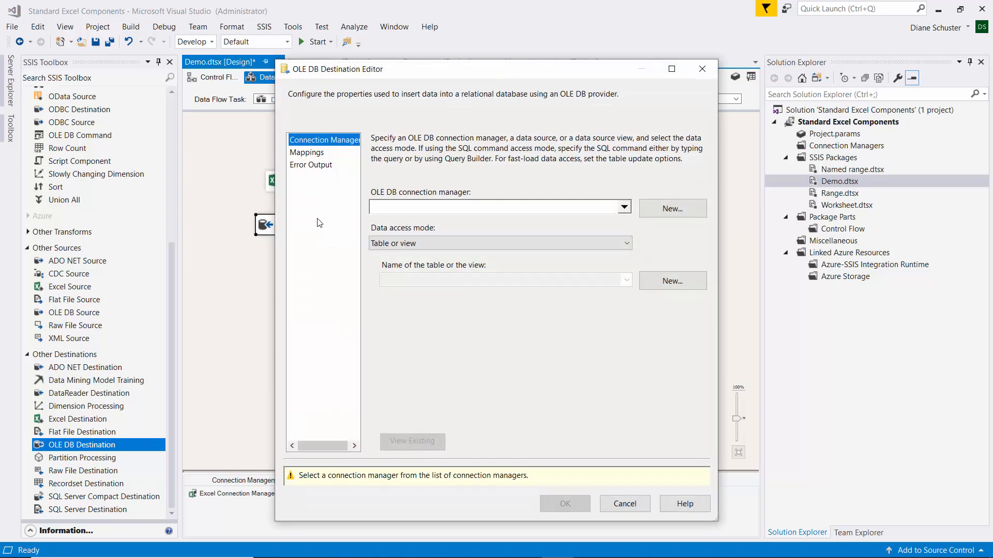
left_click(684, 209)
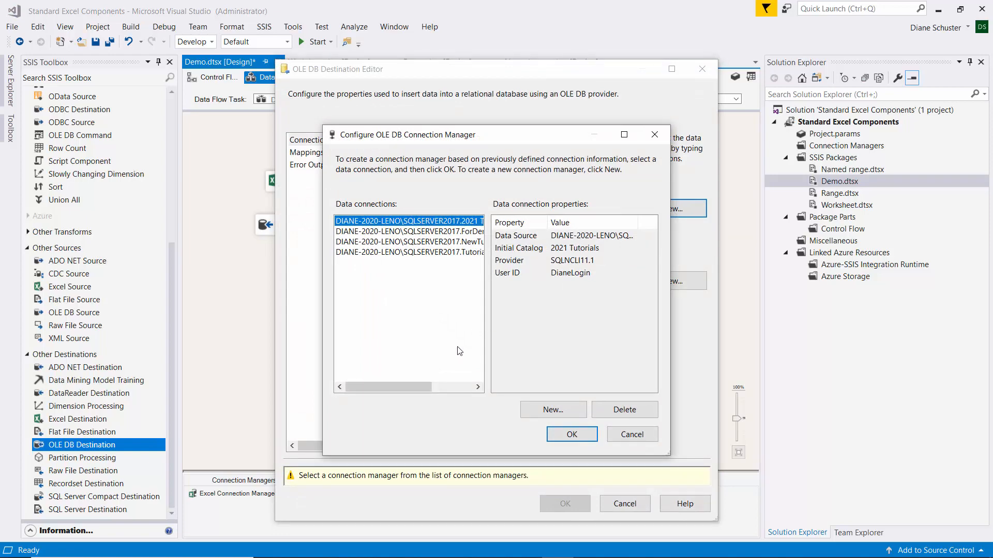
left_click_drag(420, 390, 461, 390)
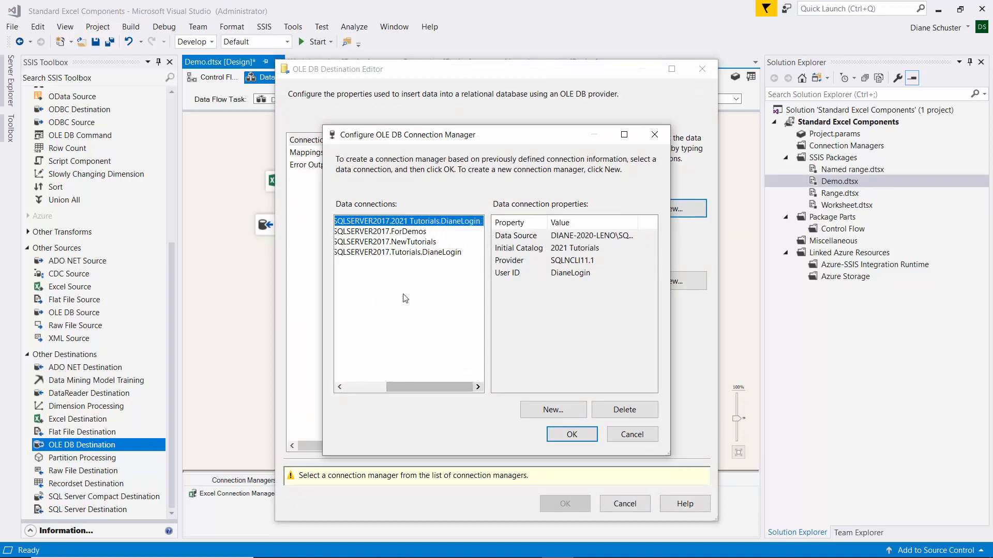
left_click(404, 242)
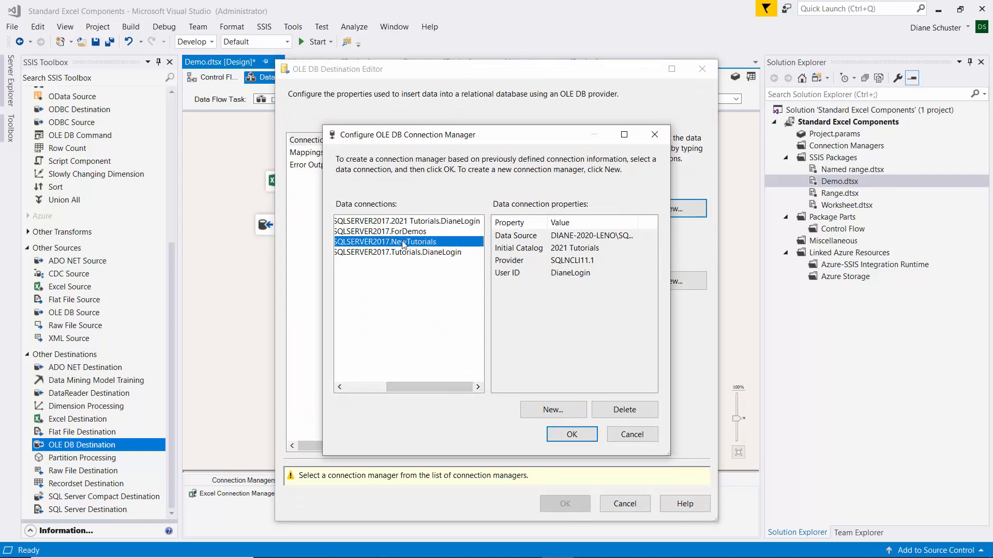
key("Return")
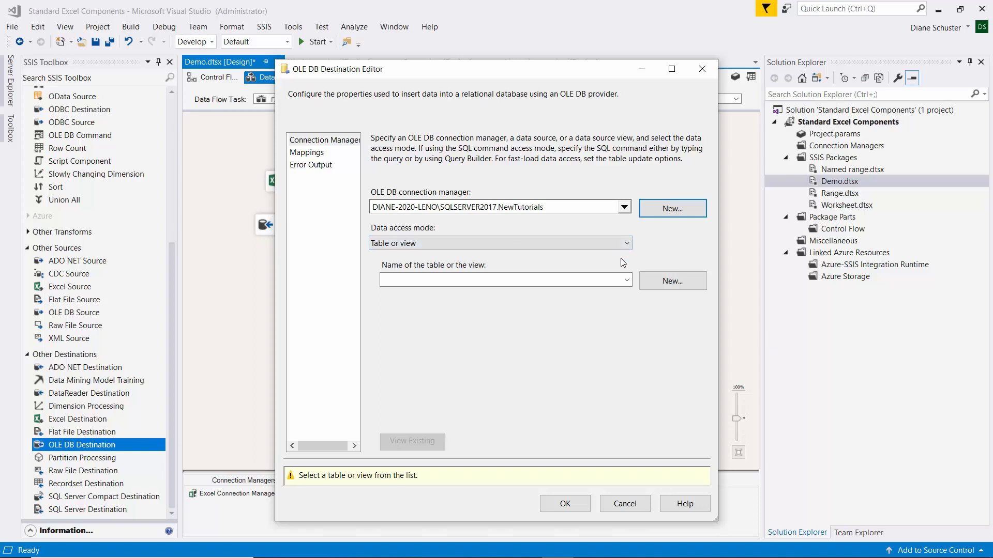
- Choose [dbo].[Range Data] as the destination table and preview its existing data
left_click(626, 280)
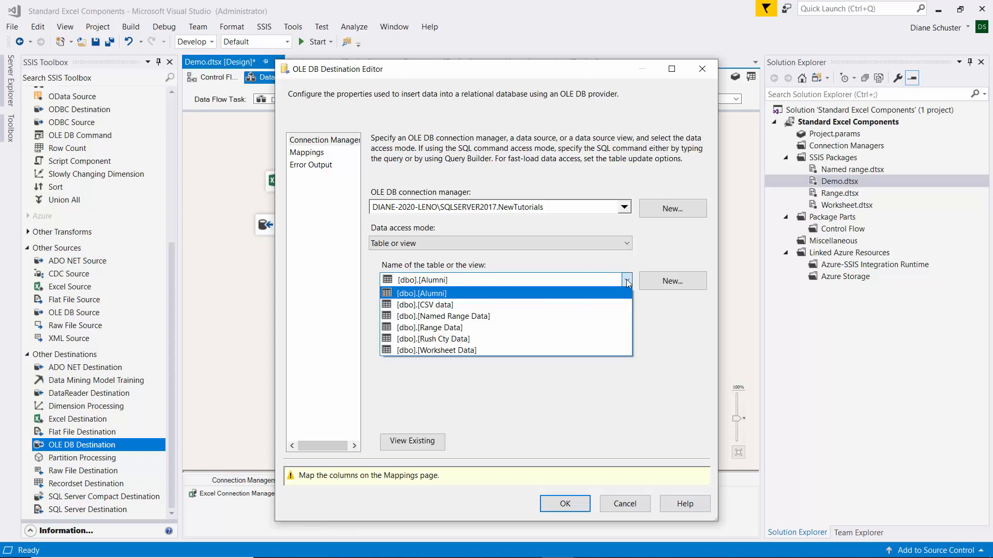
left_click(448, 329)
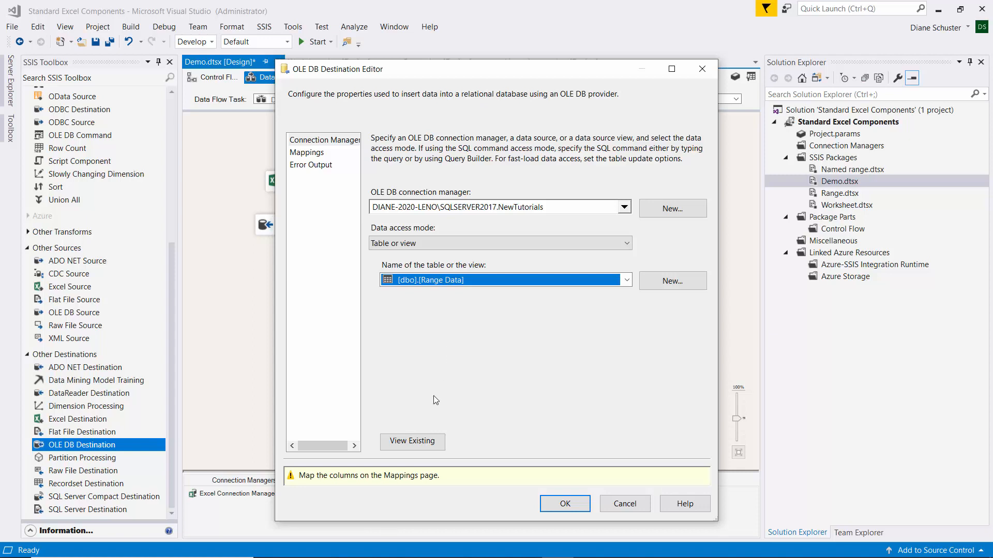
left_click(437, 443)
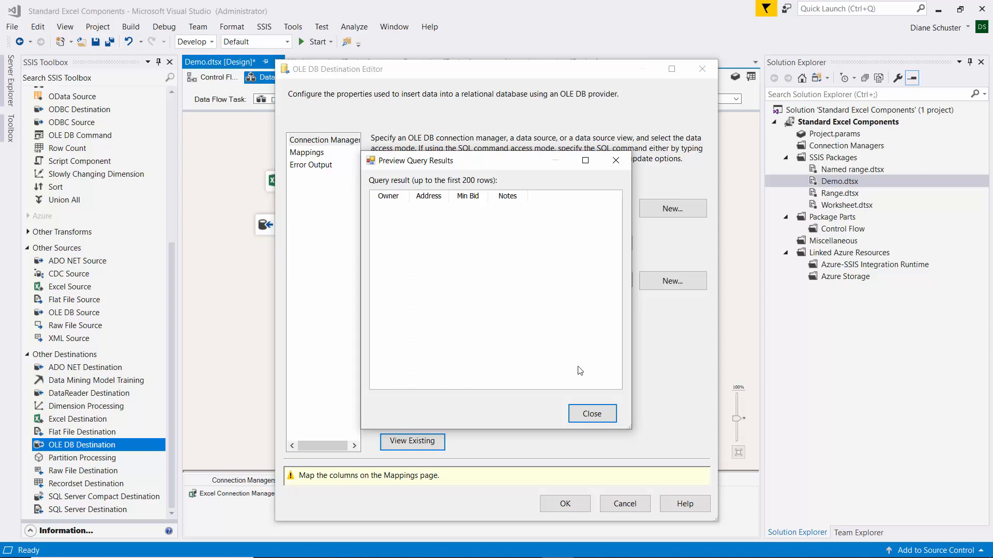
left_click(592, 414)
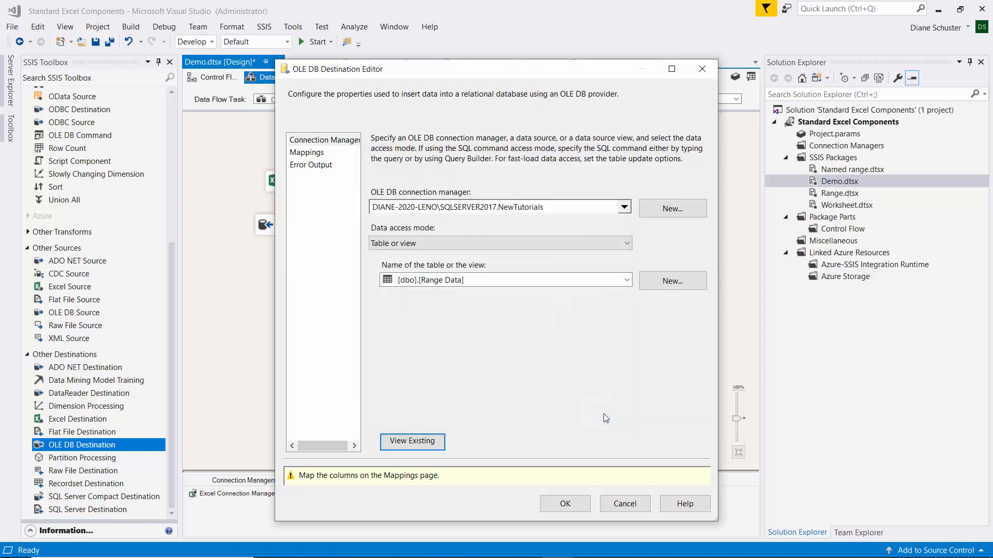
- Map input columns F1, F2, F3 and F4 to Owner, Address, Min Bid and Notes, and accept the destination settings
left_click(315, 154)
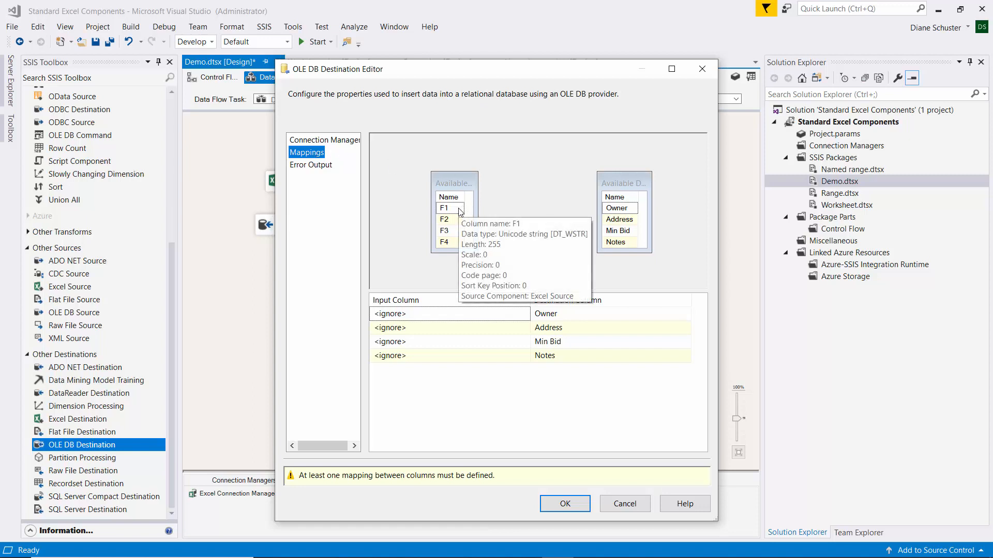
left_click_drag(460, 210, 604, 208)
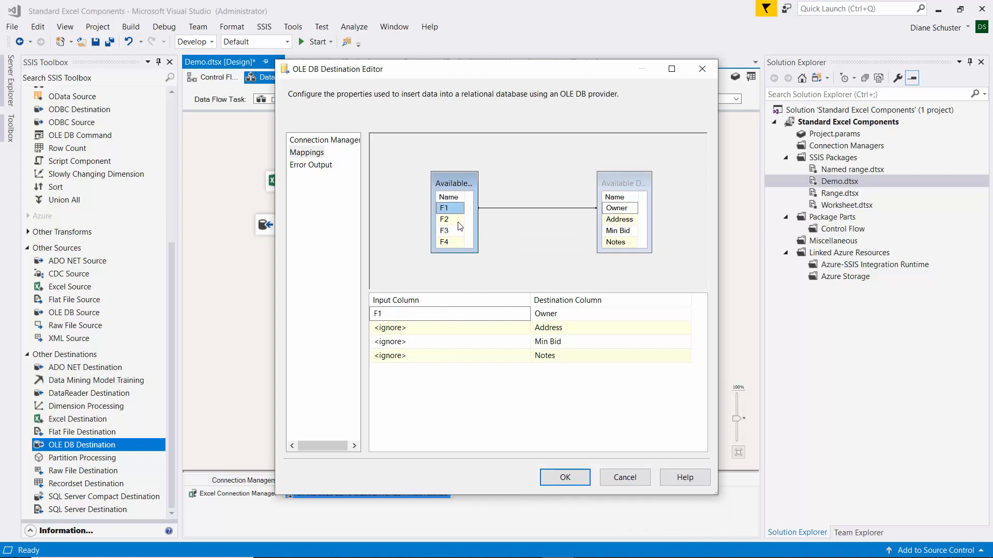
left_click_drag(460, 224, 613, 222)
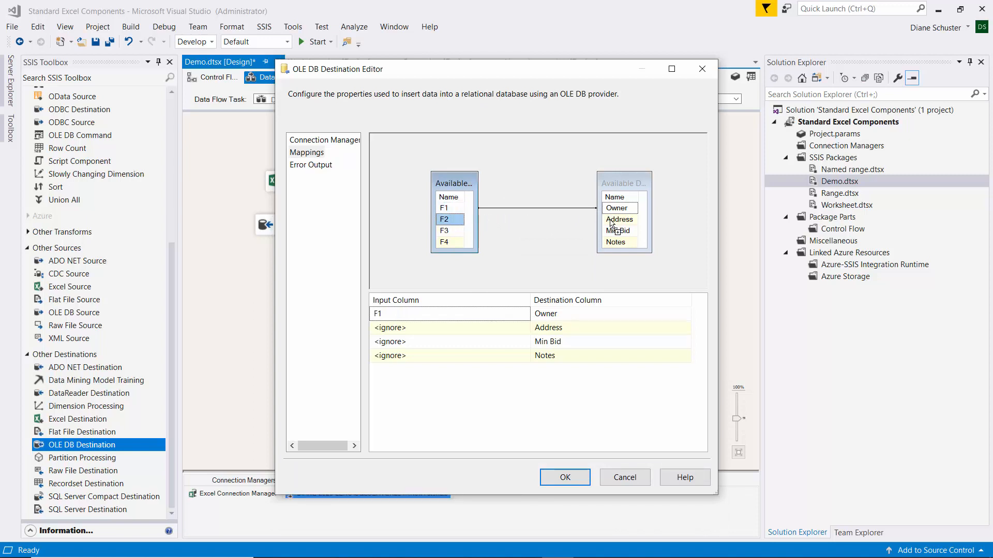
left_click_drag(460, 231, 614, 234)
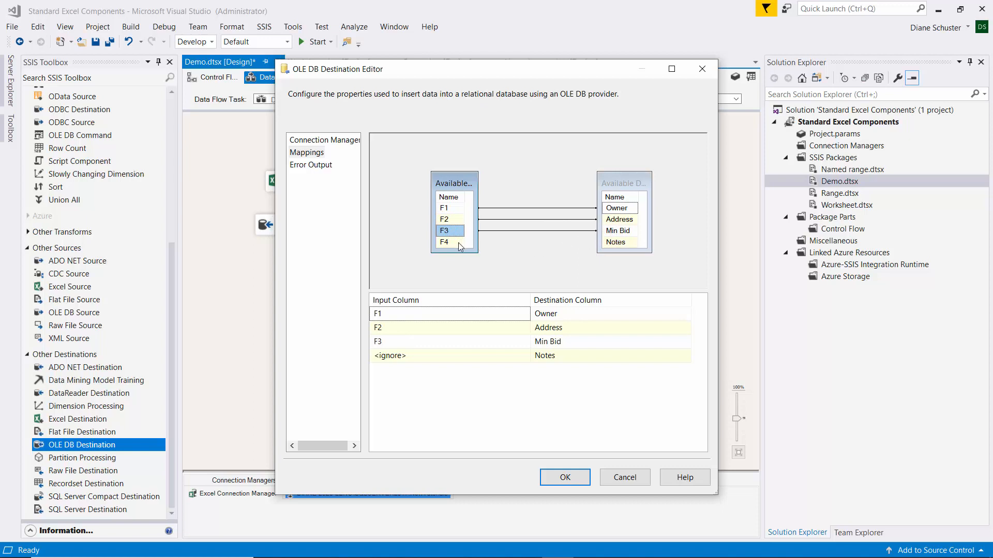
left_click_drag(461, 243, 610, 243)
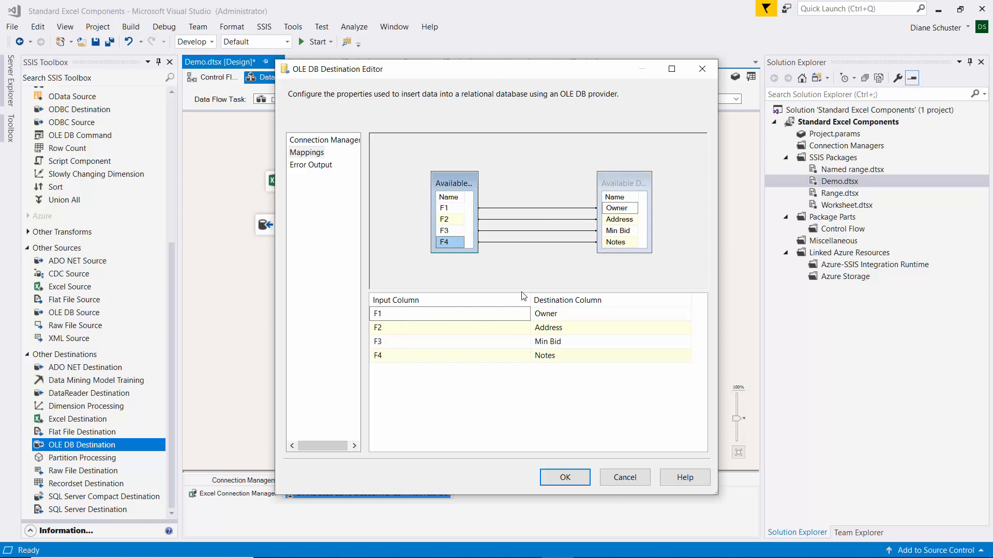
left_click(578, 480)
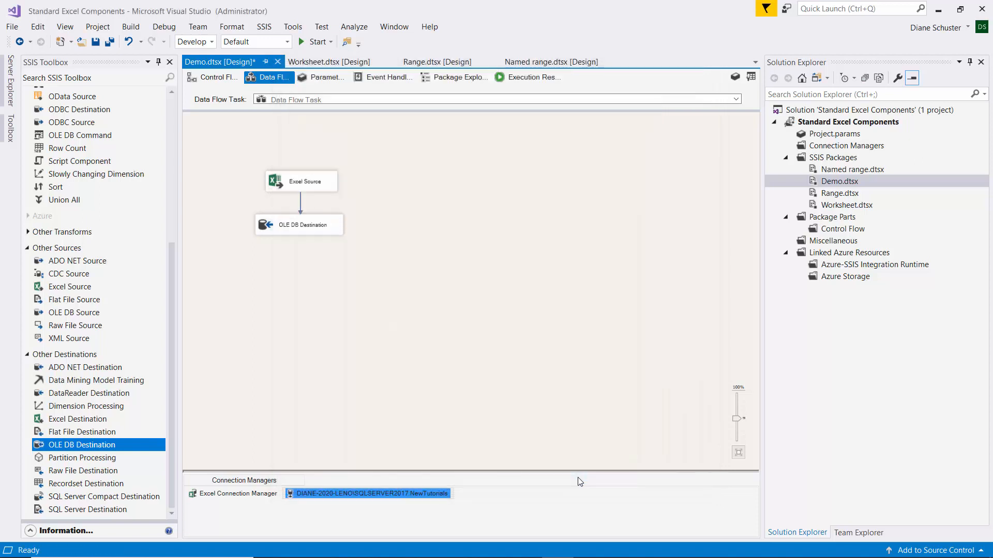
- Save all files and execute the Demo.dtsx package, returning to design mode after the run
left_click(109, 43)
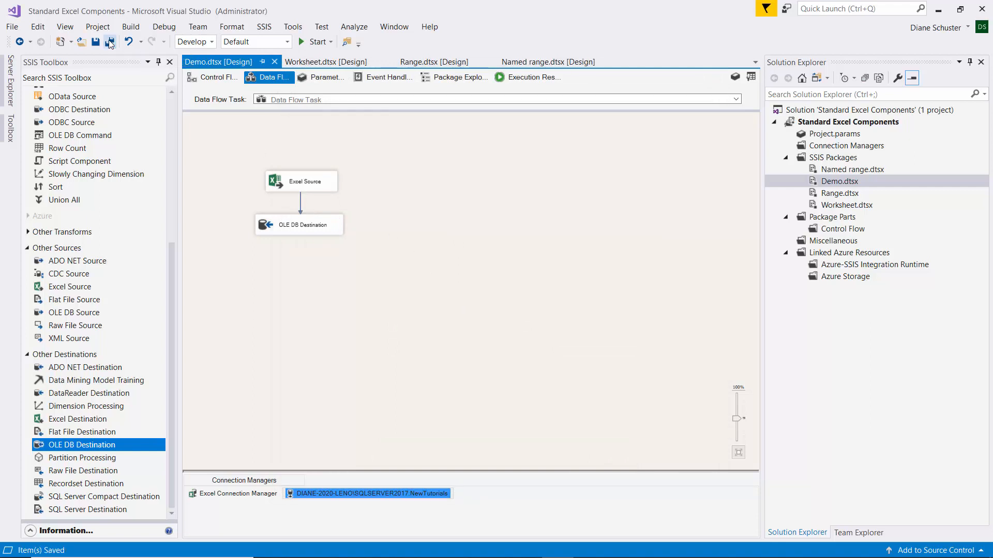
left_click(843, 183)
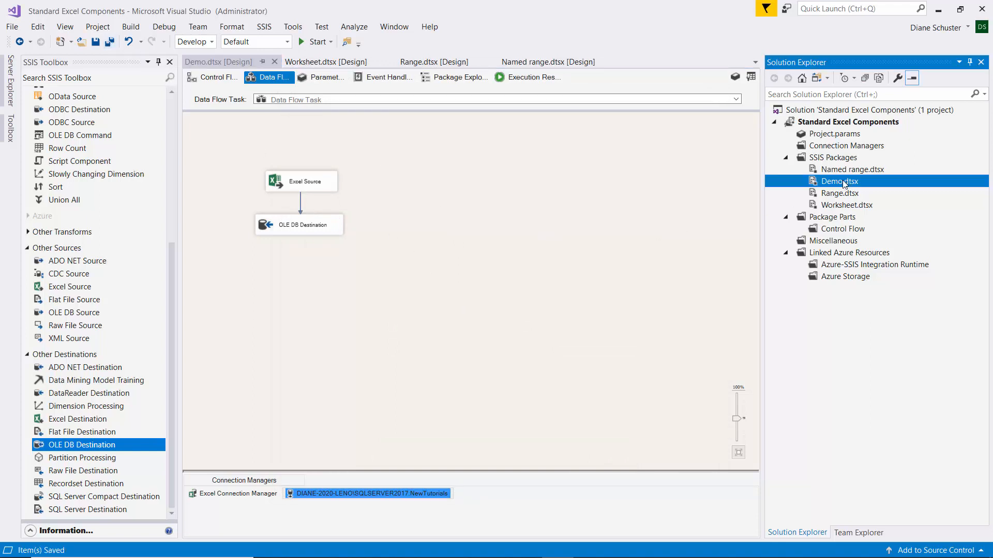
right_click(843, 183)
left_click(678, 233)
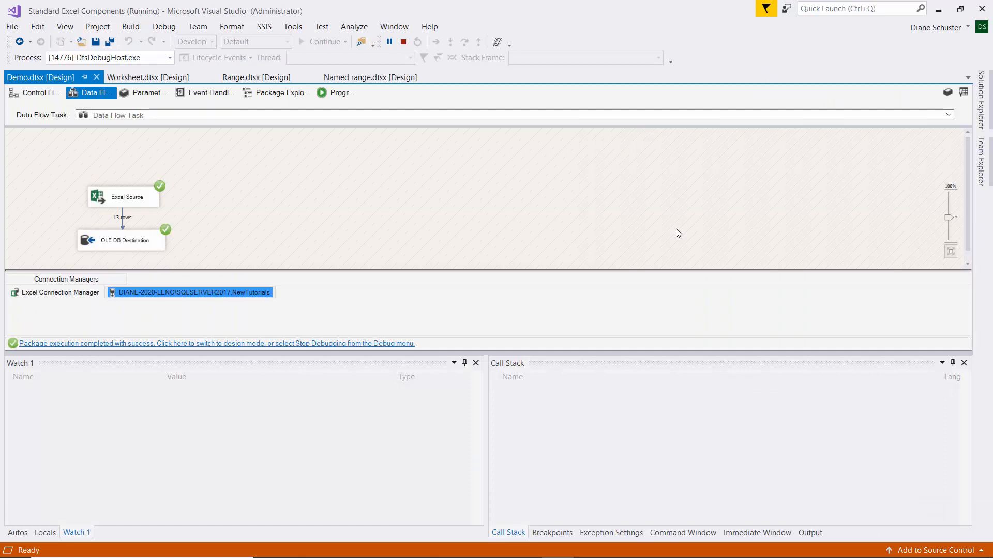
left_click(404, 42)
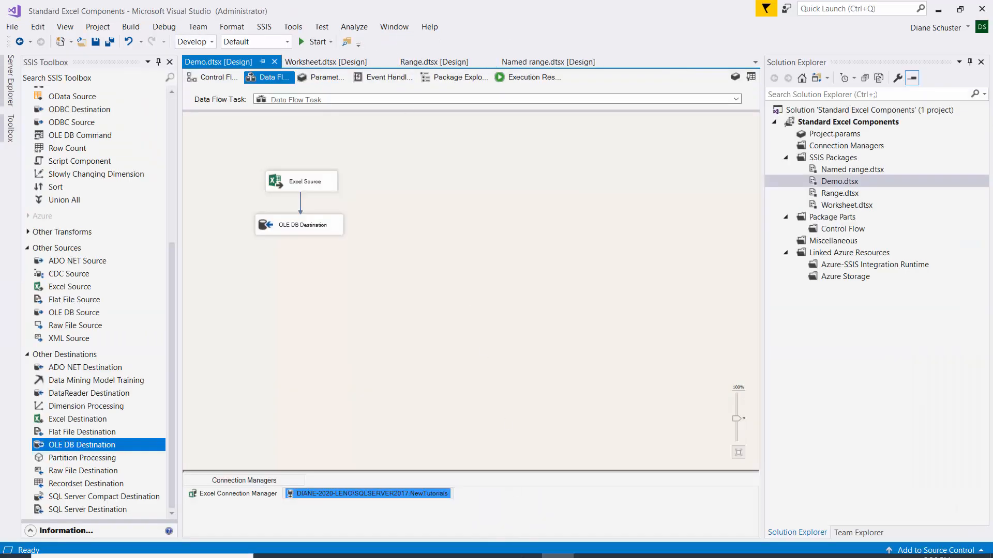
- Switch to SQL Server Management Studio and run only the SELECT * FROM [Range Data] query
left_click(588, 547)
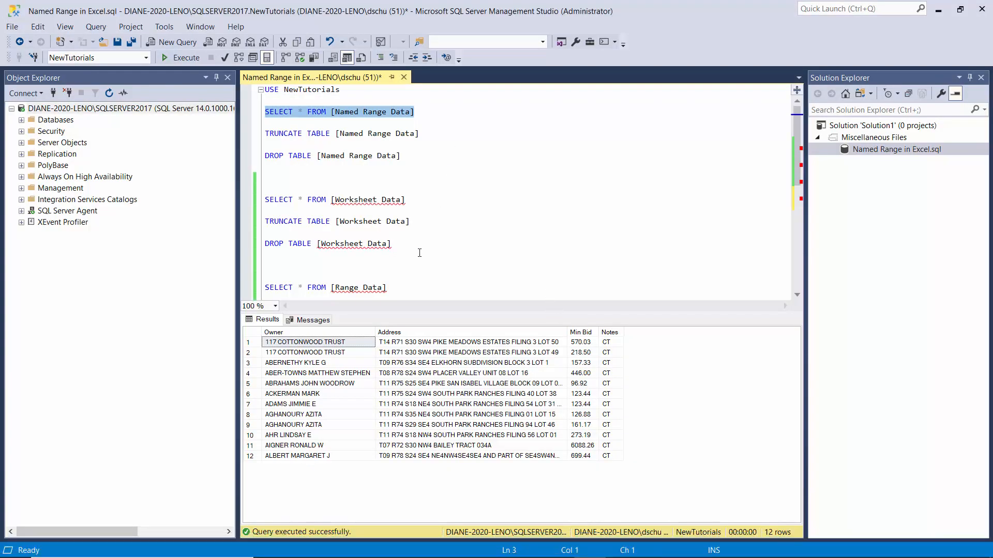
scroll(420, 253, "down", 2)
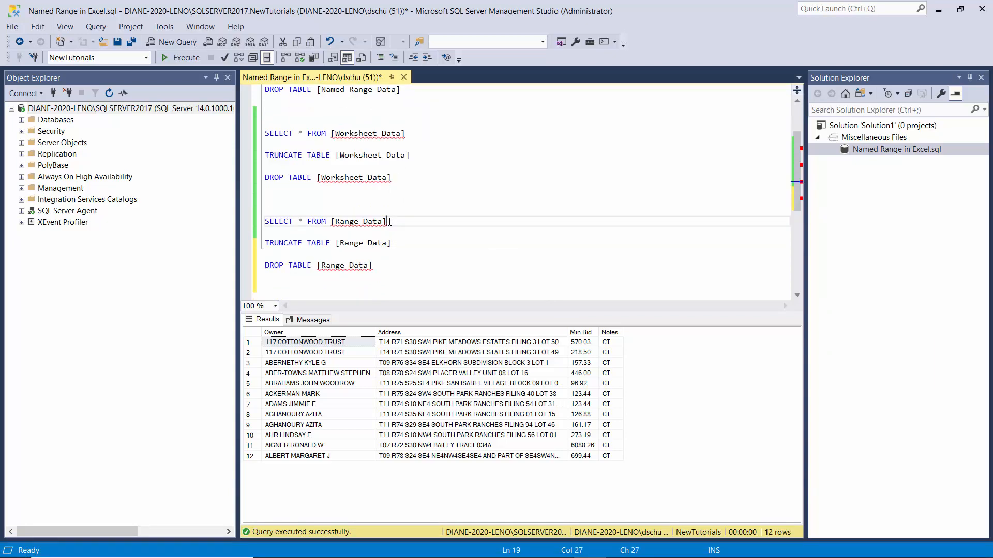
left_click_drag(397, 221, 261, 222)
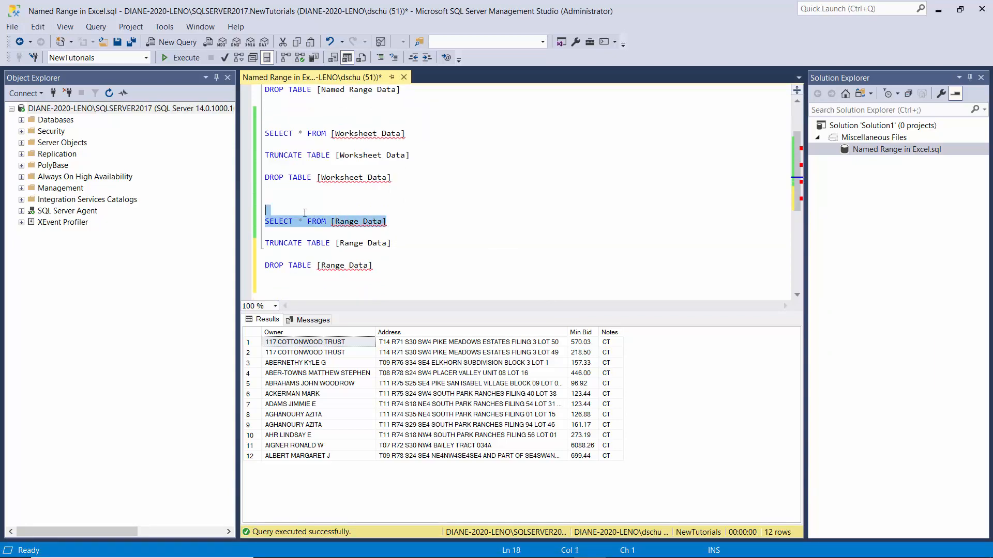
left_click(186, 59)
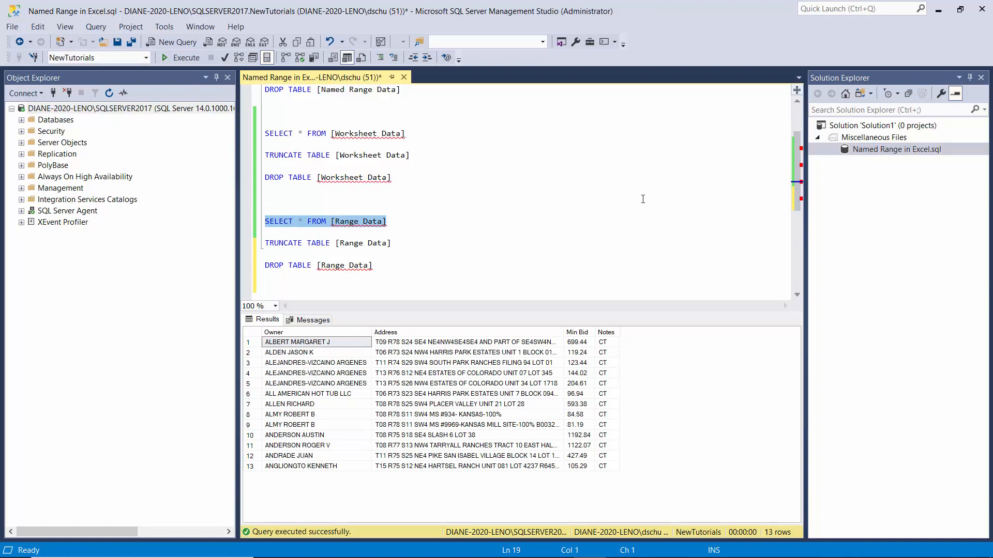